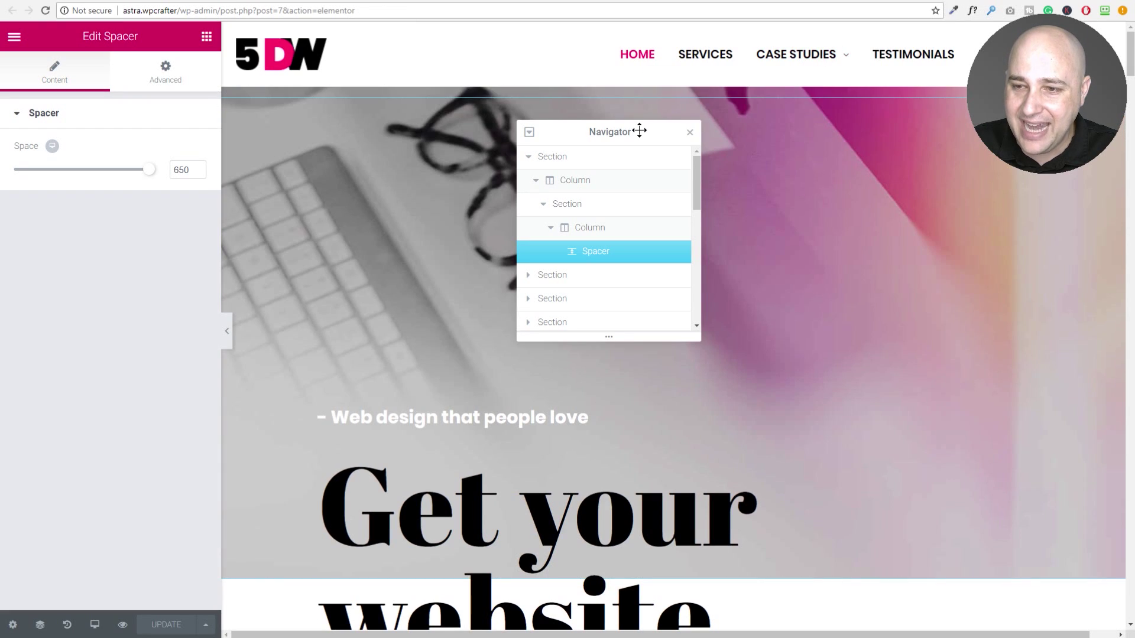
Reopen the Navigator from the hero section's spacer widget and lengthen its window to list more sections.
left_click_drag(638, 131, 498, 133)
left_click(551, 132)
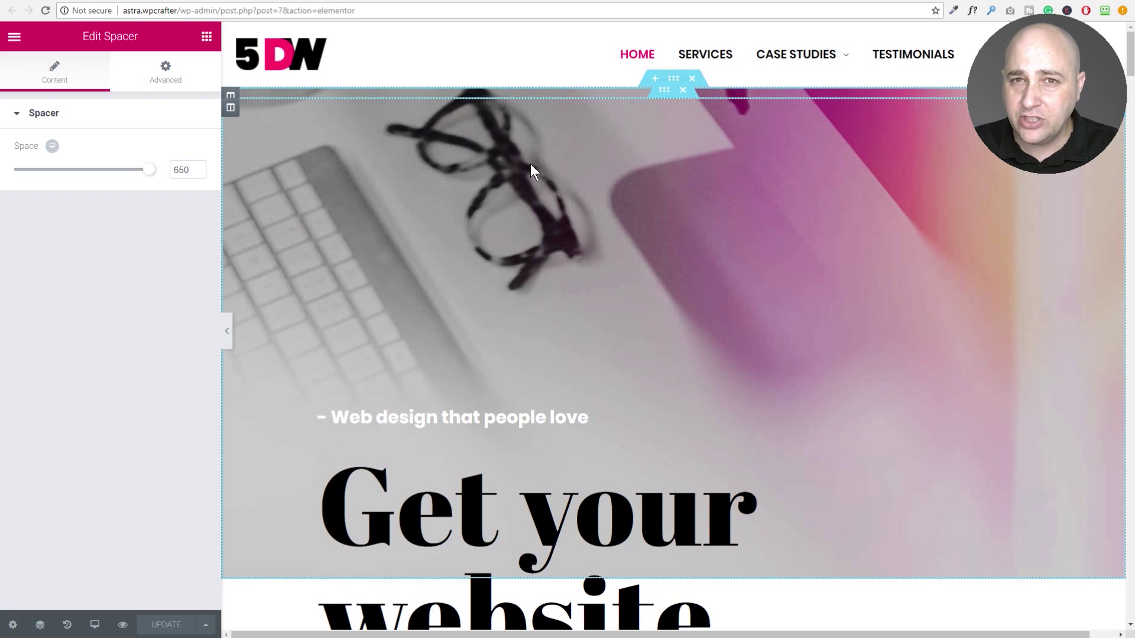
right_click(419, 211)
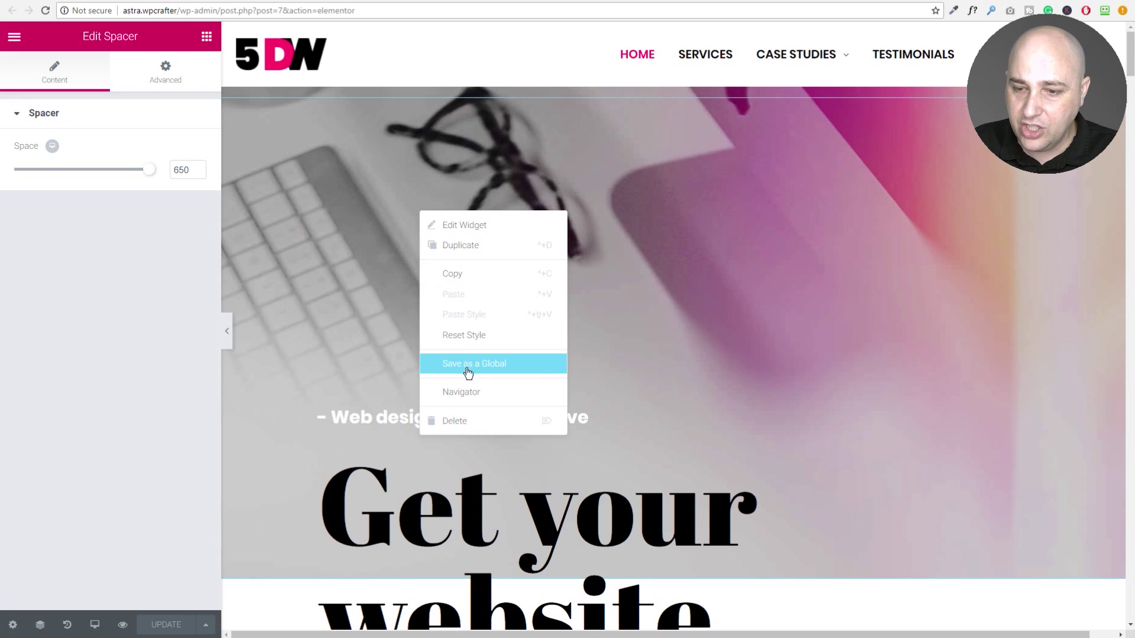
left_click(458, 390)
left_click_drag(490, 139, 322, 138)
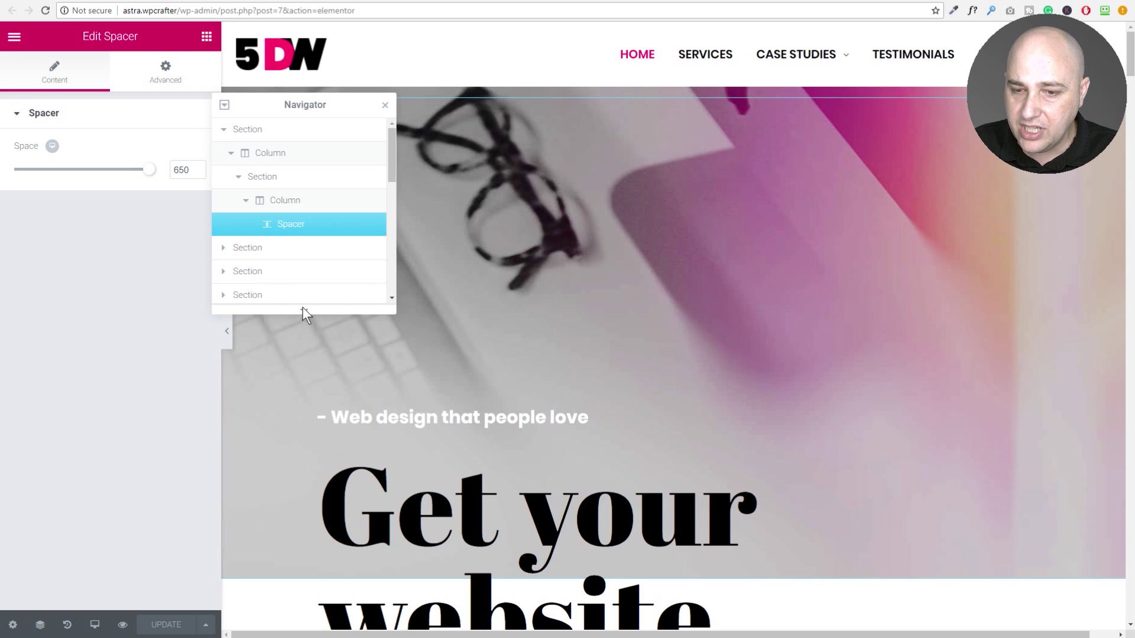
left_click_drag(303, 308, 304, 482)
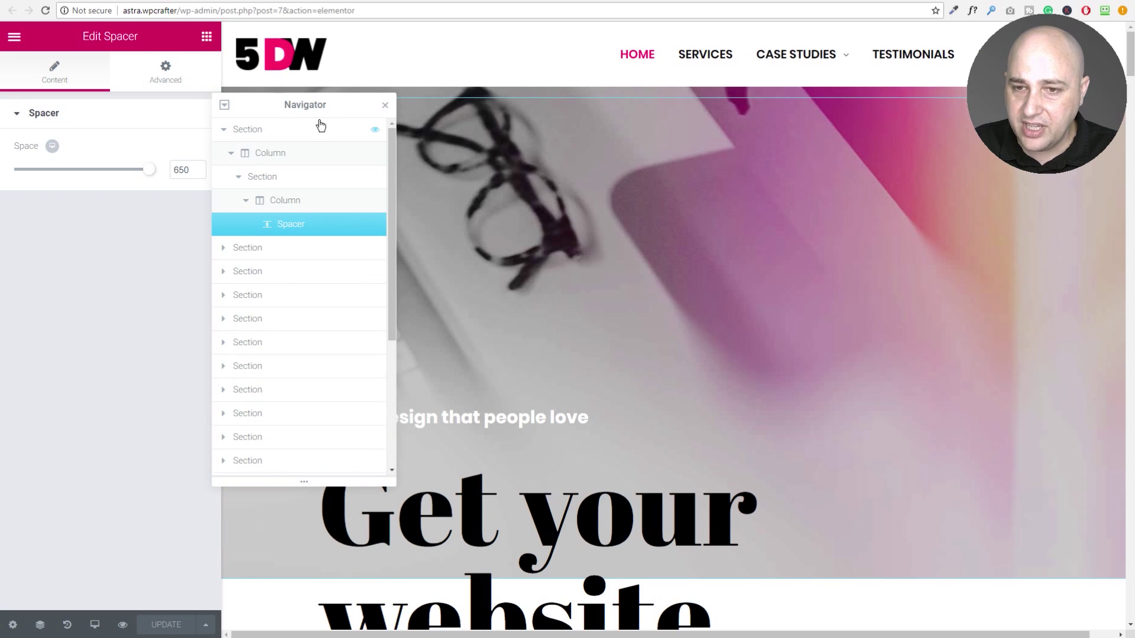
left_click_drag(325, 107, 386, 101)
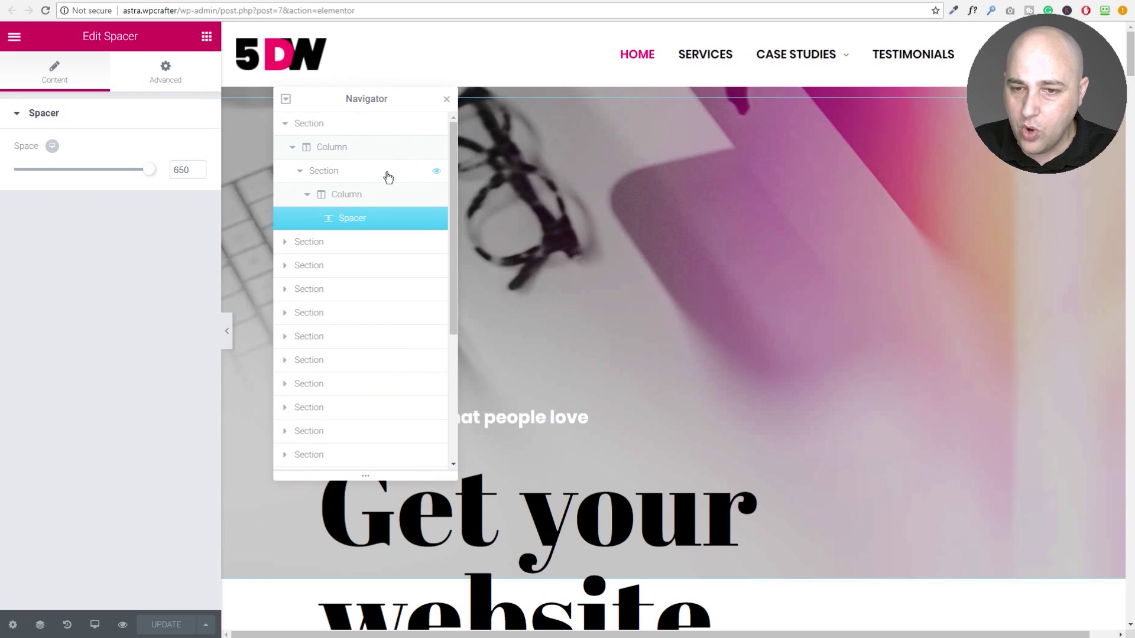
Use the Navigator to jump to the "Wondering what you get?" section and the "Have a look at some examples of our work" section.
left_click(350, 367)
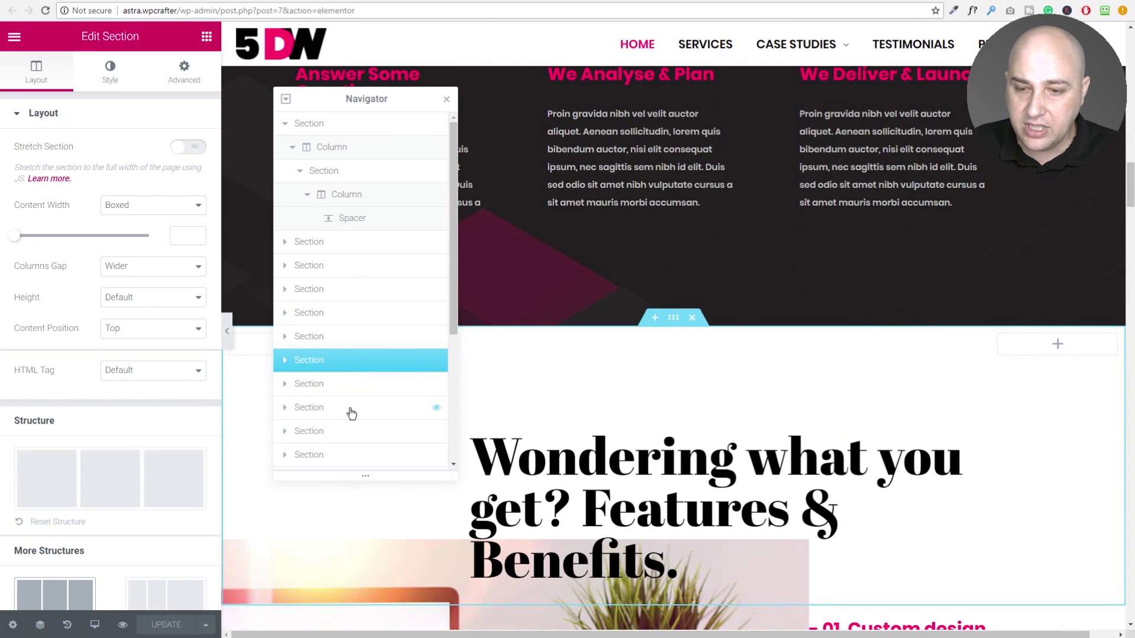
left_click(354, 406)
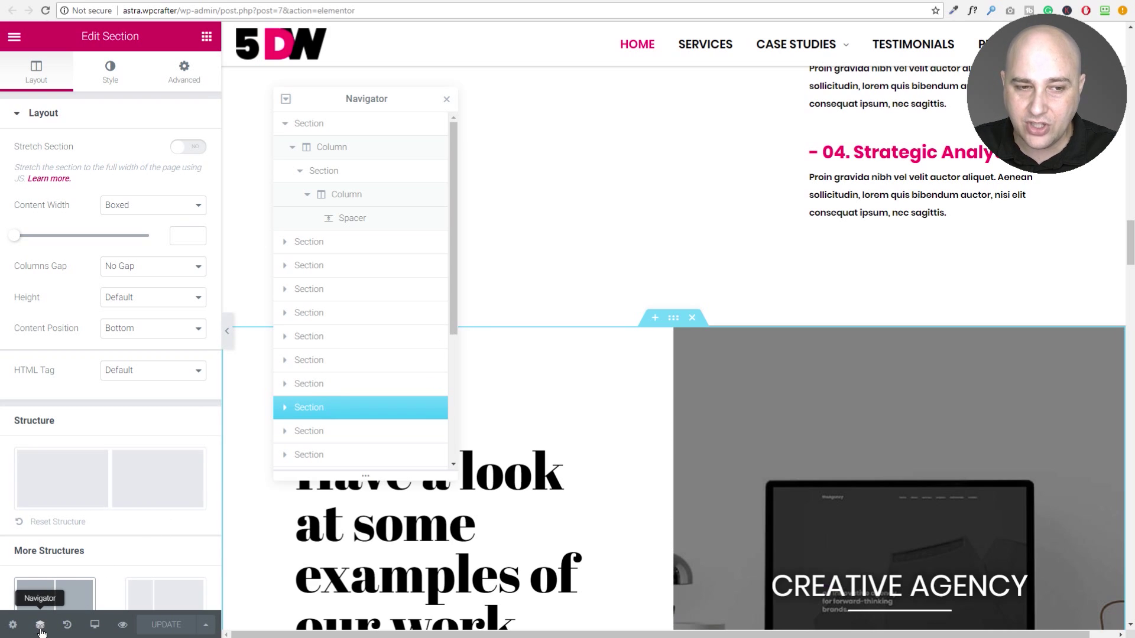
left_click(446, 99)
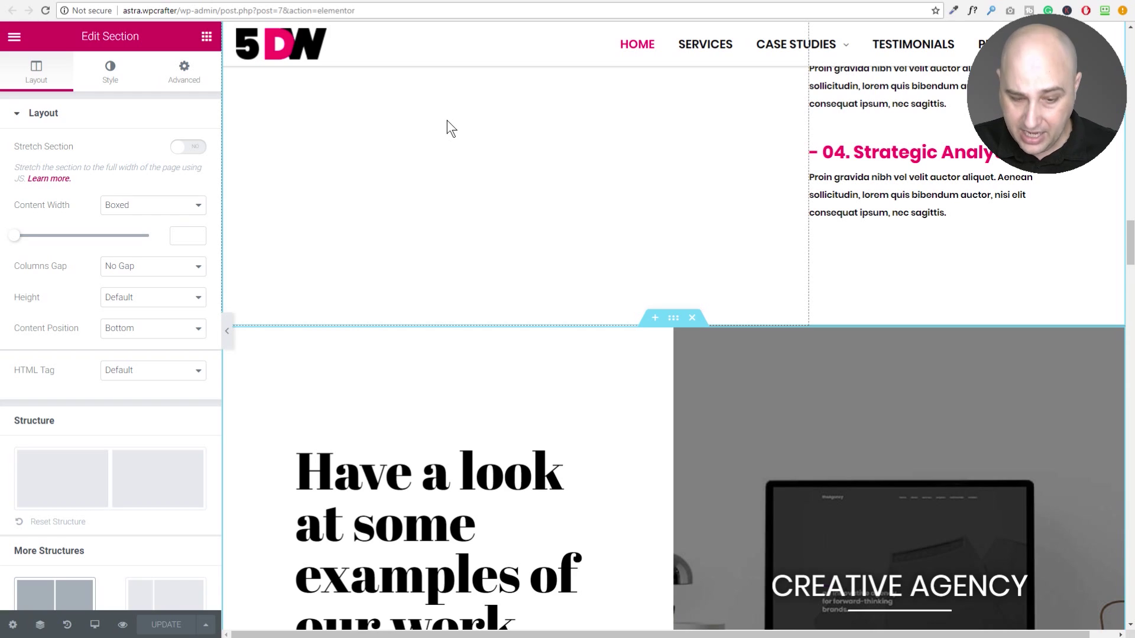
Reopen the Navigator, expand the second section and its column, and select the "- Web design that people love" heading.
key("ctrl+i")
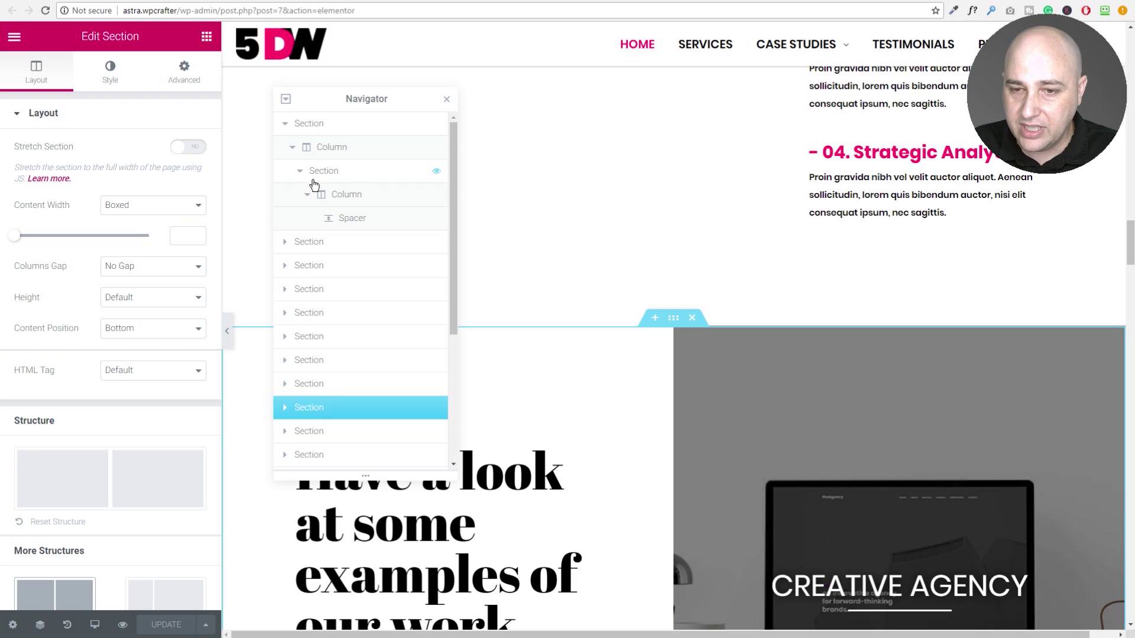
left_click(286, 243)
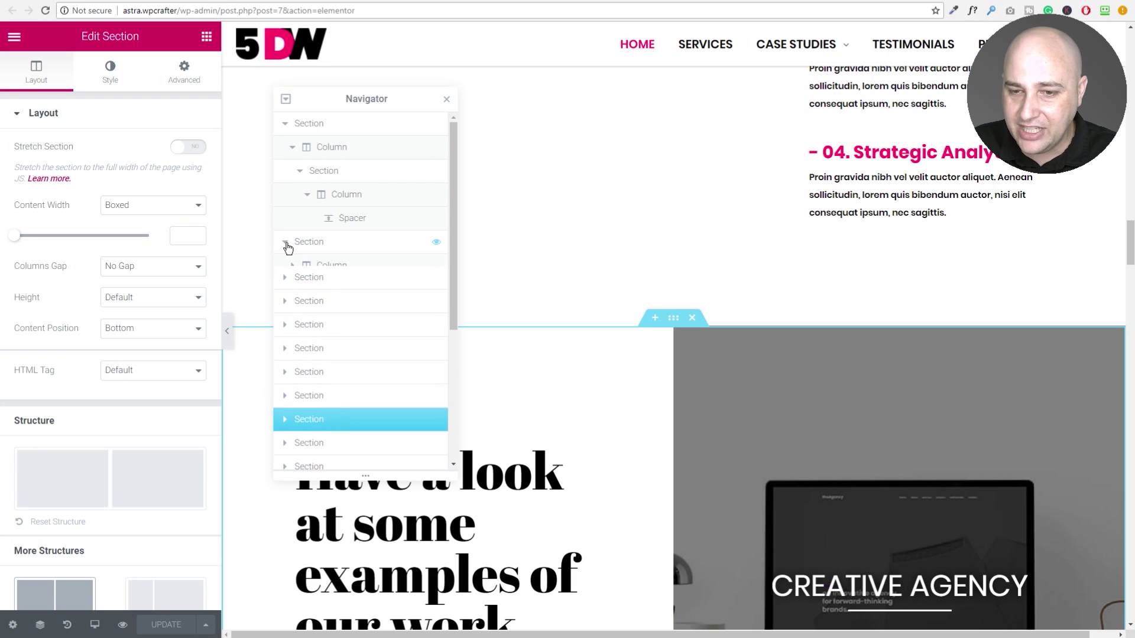
left_click(292, 267)
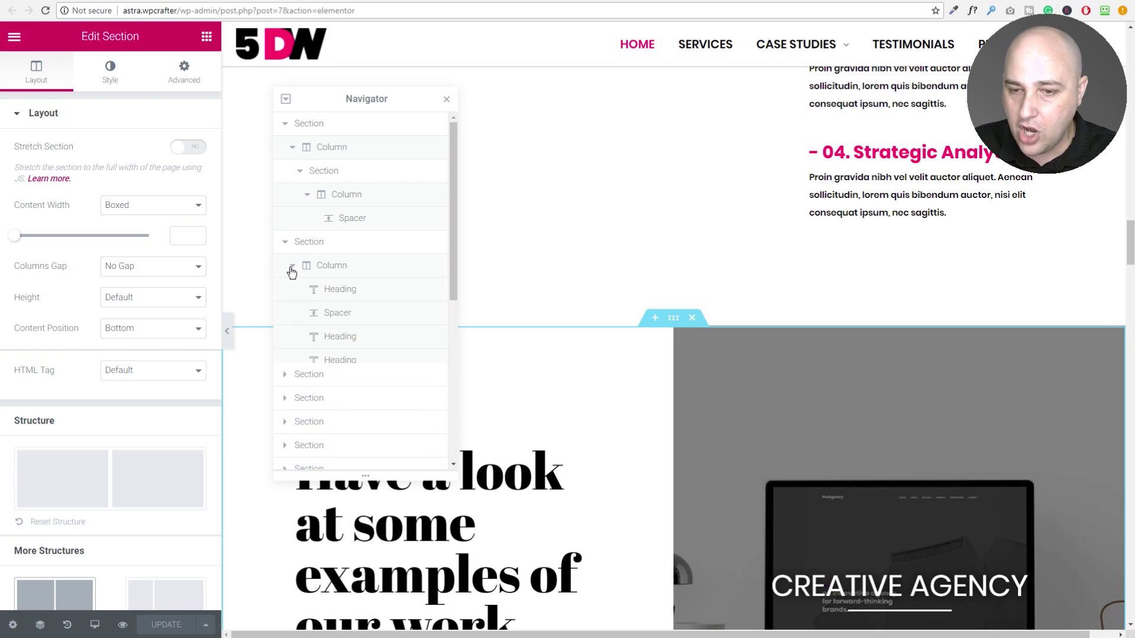
left_click(362, 294)
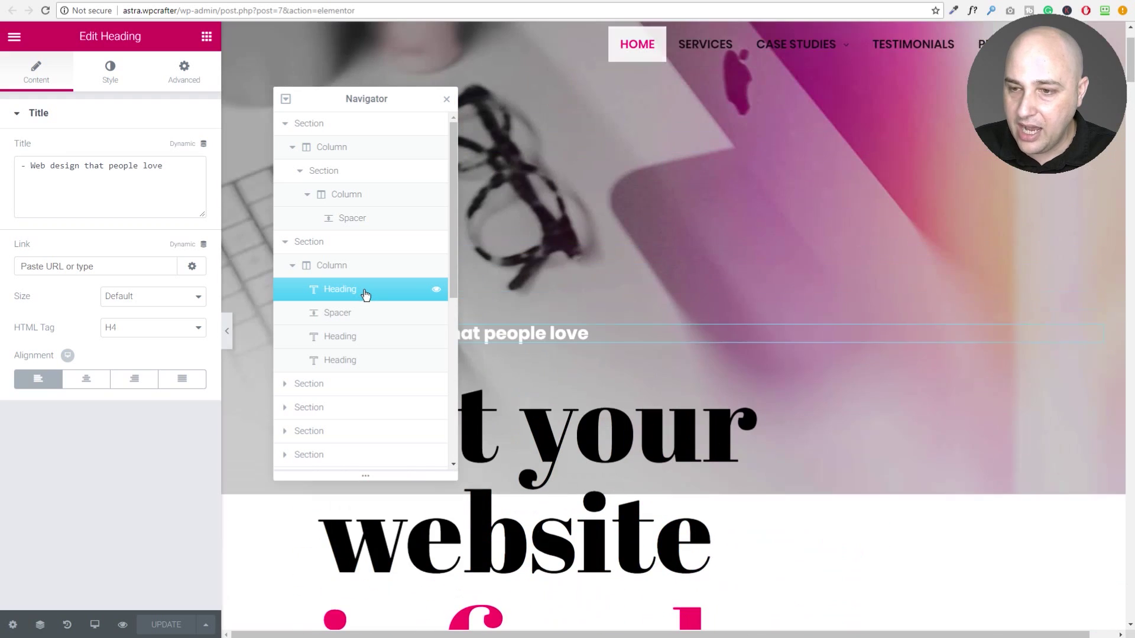
Hide the "- Web design that people love" heading through the Navigator and show it again.
left_click_drag(362, 99, 672, 130)
scroll(478, 290, "down", 1)
scroll(478, 291, "up", 2)
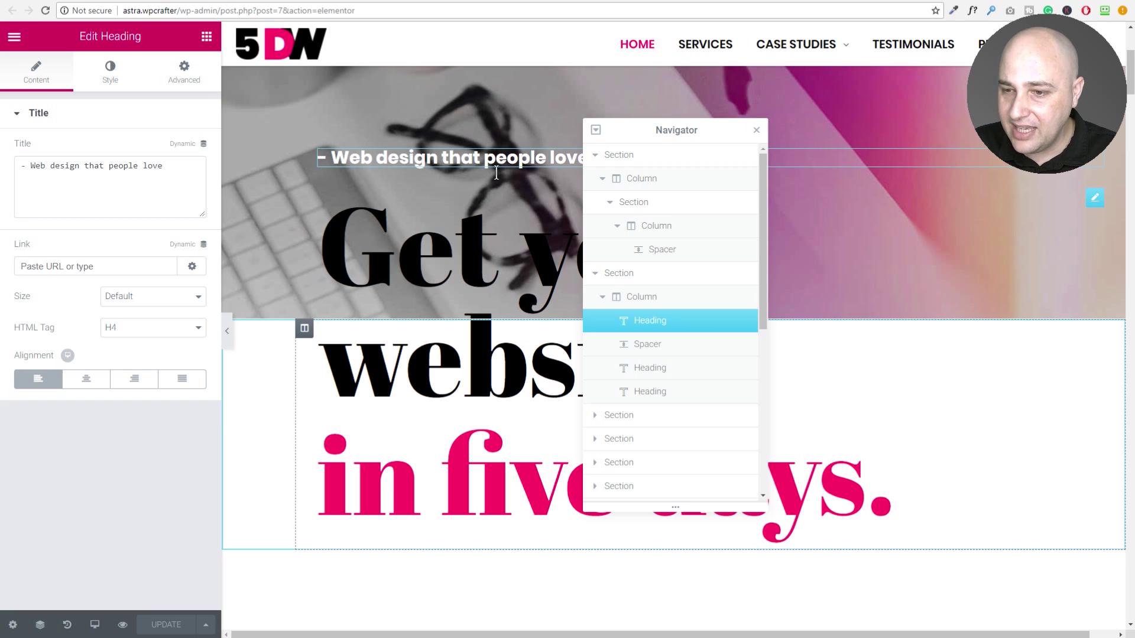
mouse_move(743, 323)
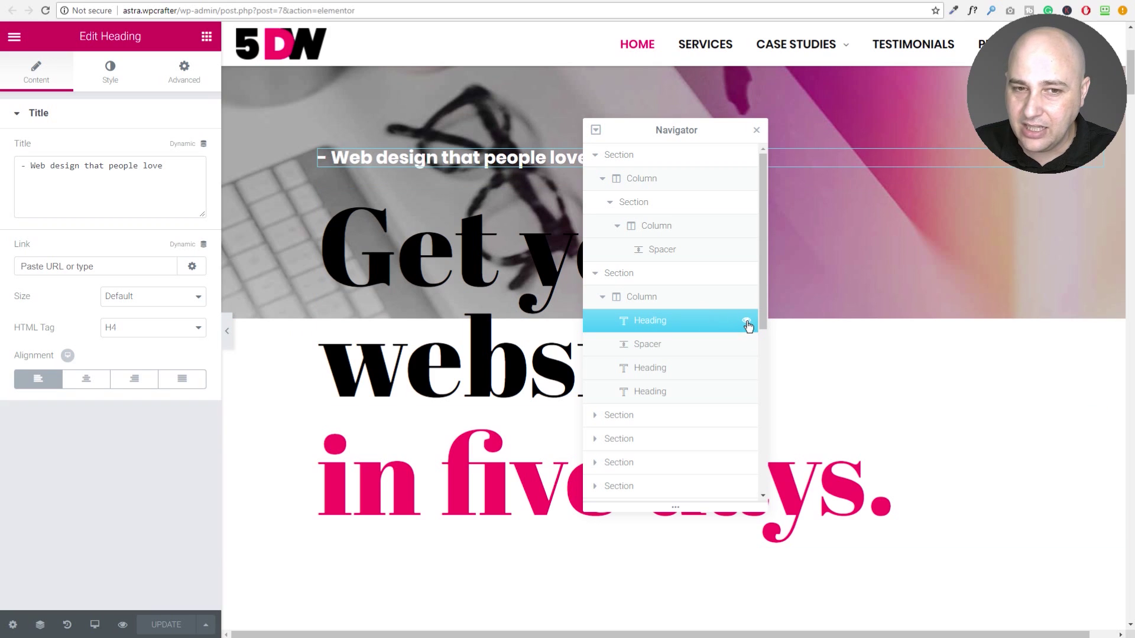
left_click(746, 323)
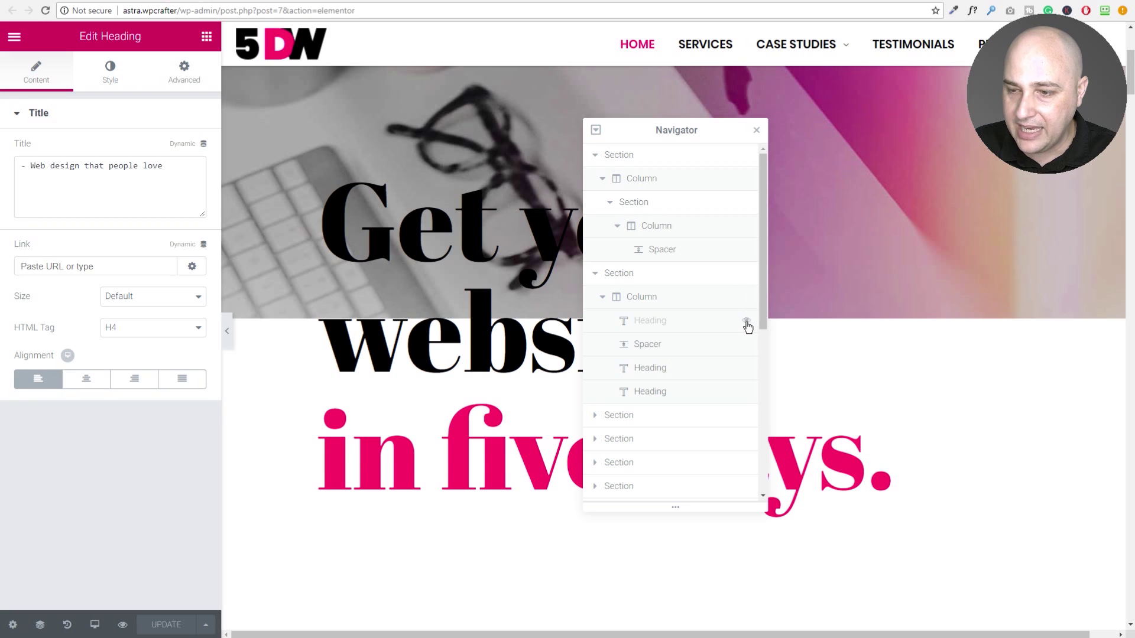
left_click(746, 322)
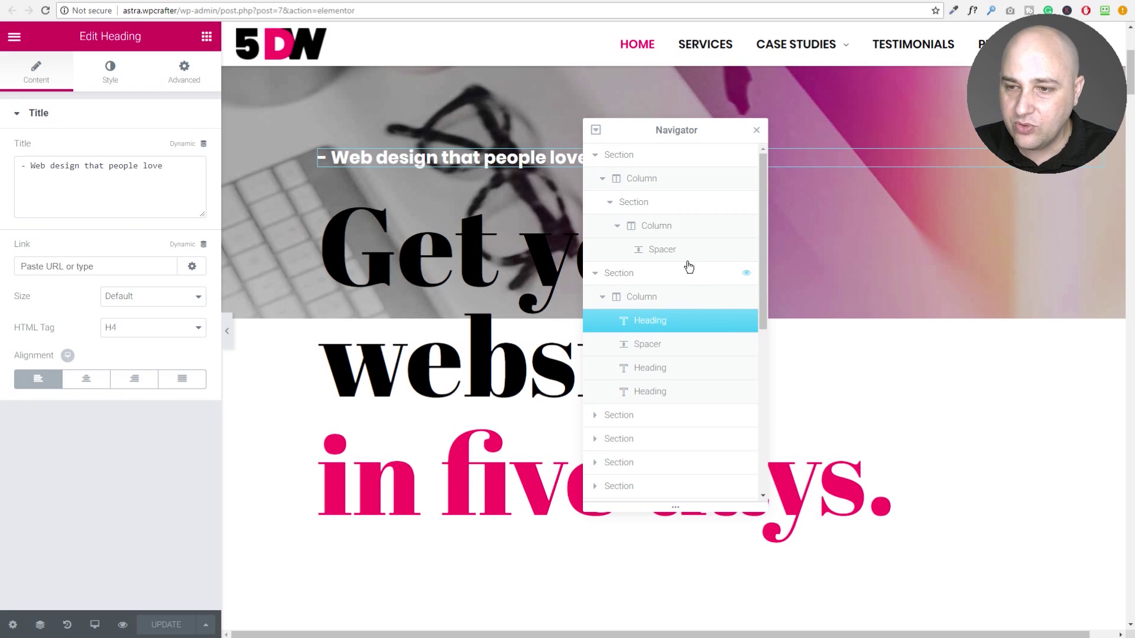
In the Navigator, move the empty gray section beneath the pricing area up to directly below the "Have a look at some examples of our work" section.
left_click(595, 273)
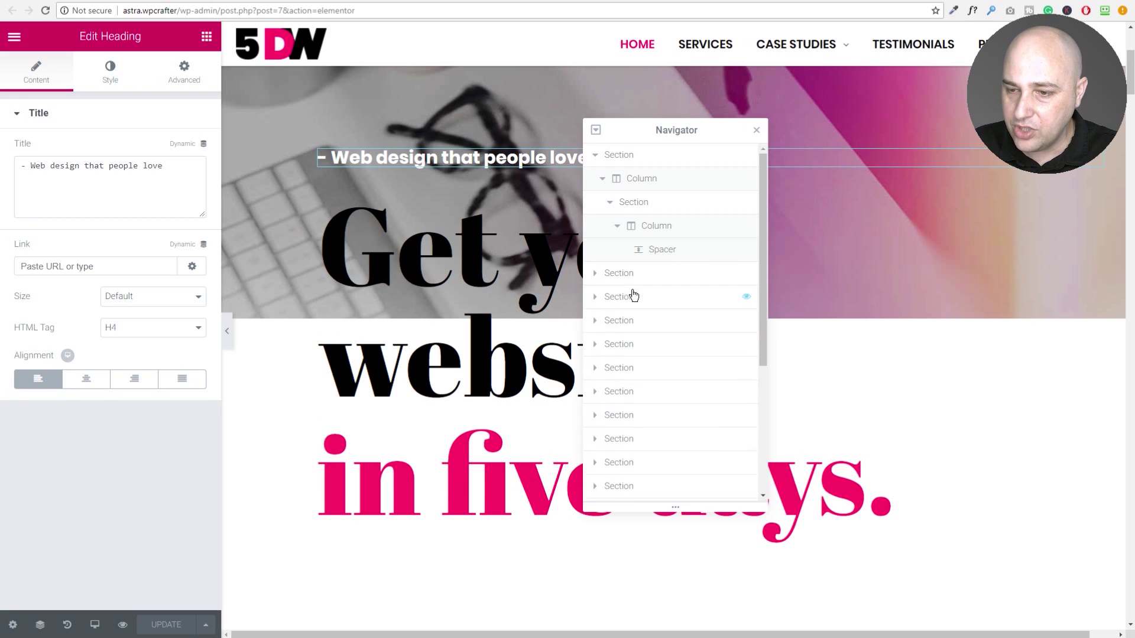
scroll(653, 352, "down", 3)
left_click(627, 397)
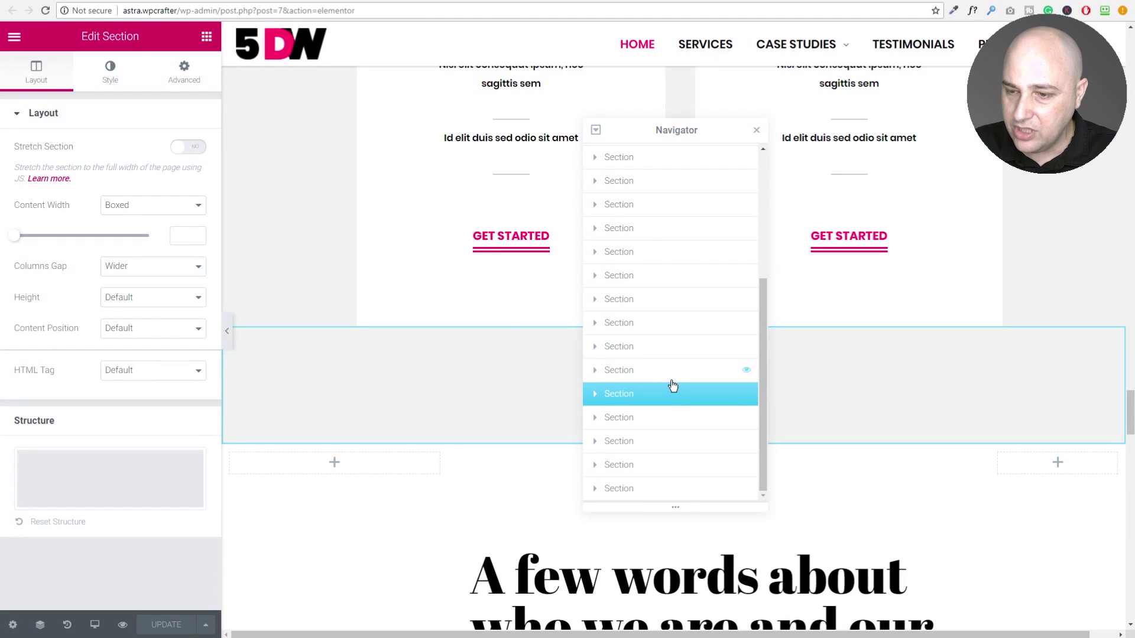
left_click_drag(671, 398, 674, 279)
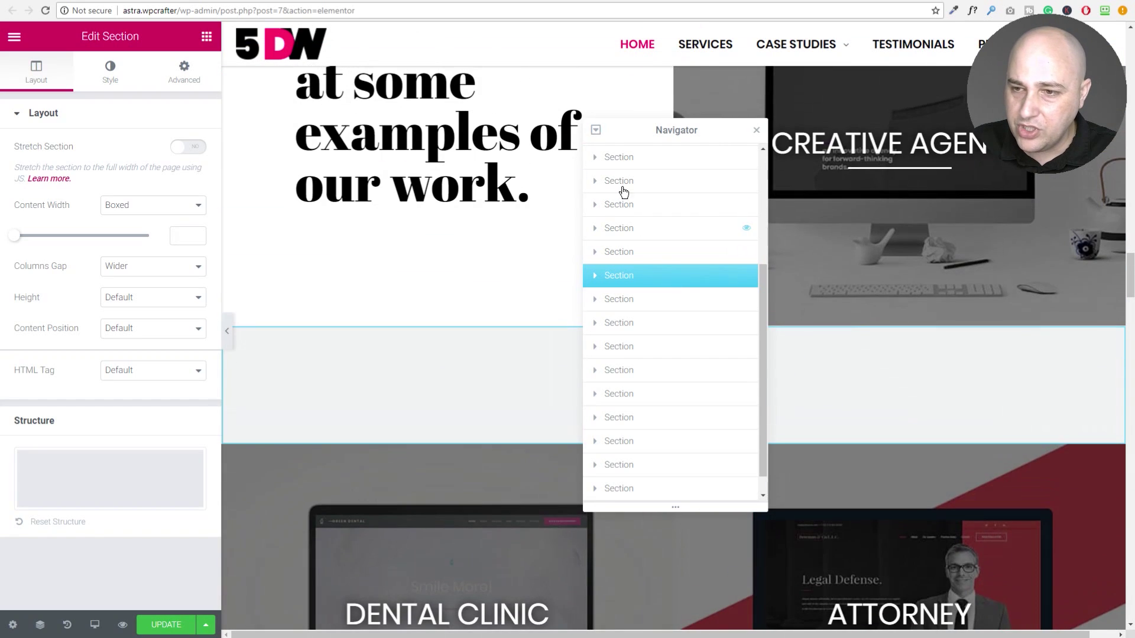
Expand all elements in the Navigator tree and close the Navigator.
left_click(596, 131)
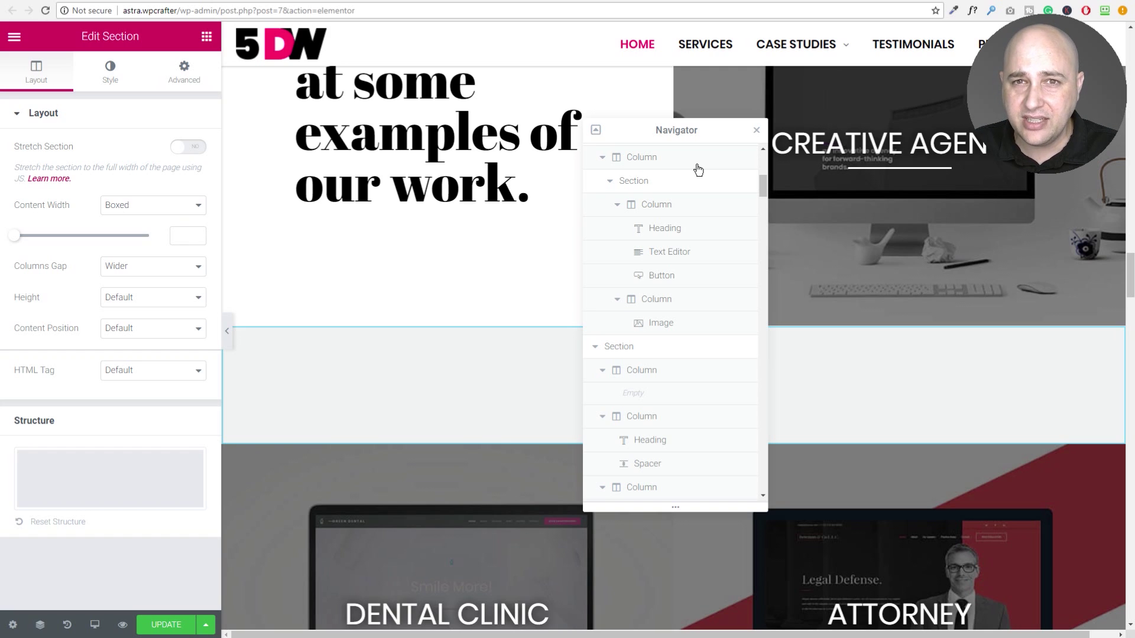
left_click(756, 131)
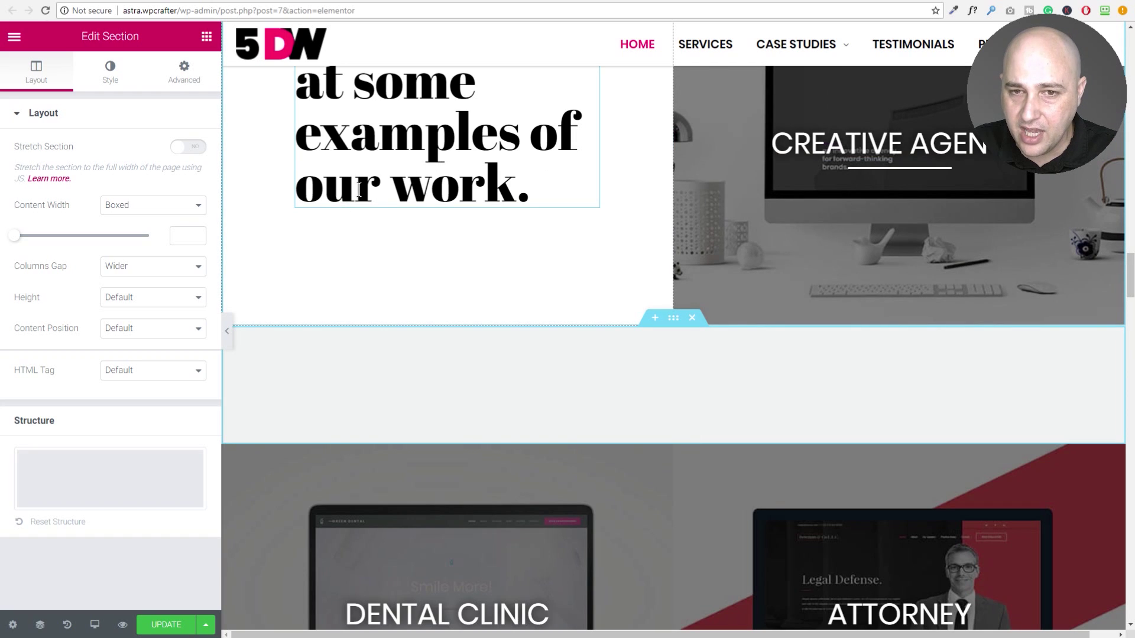
Add a Button widget below the "Have a look at some examples of our work" heading and link it to the Home page.
left_click(206, 37)
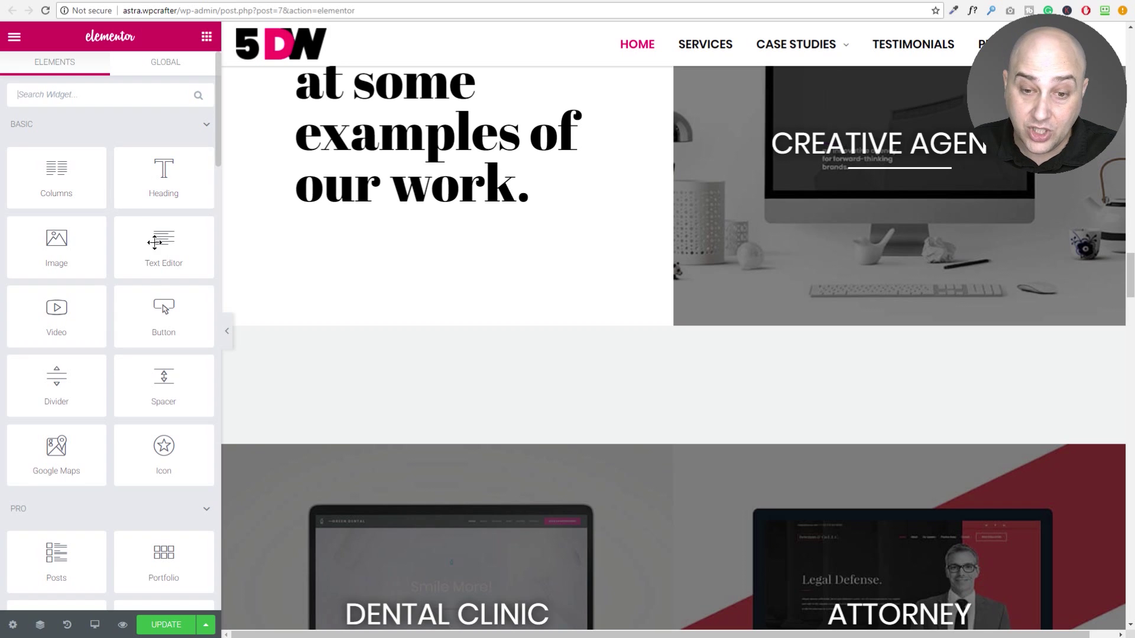
left_click_drag(157, 312, 383, 206)
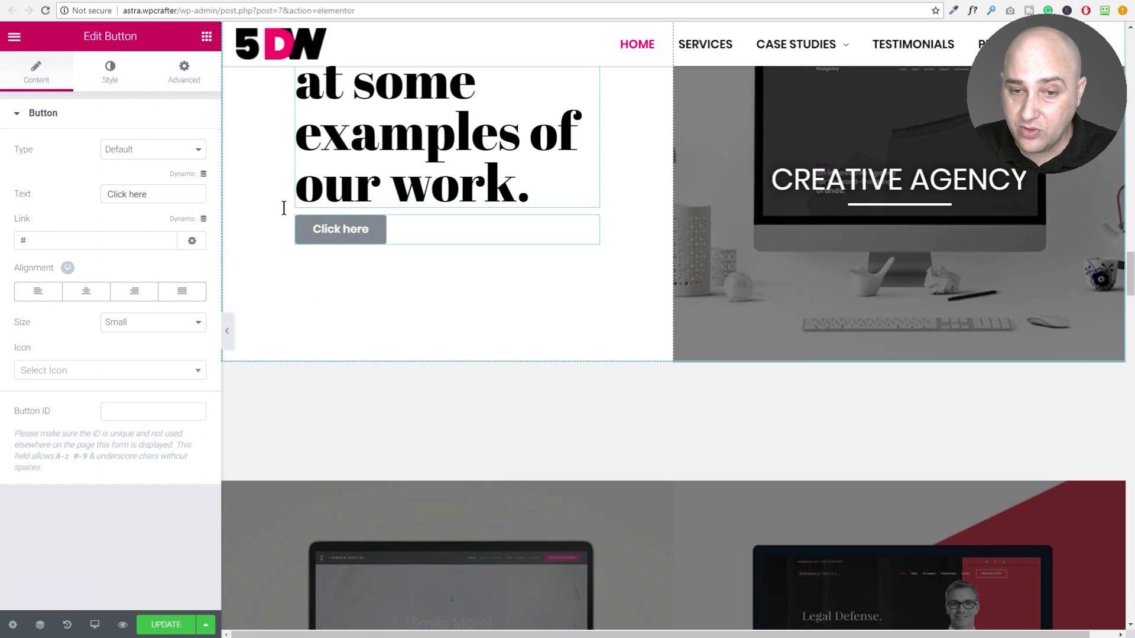
left_click(94, 242)
key("BackSpace")
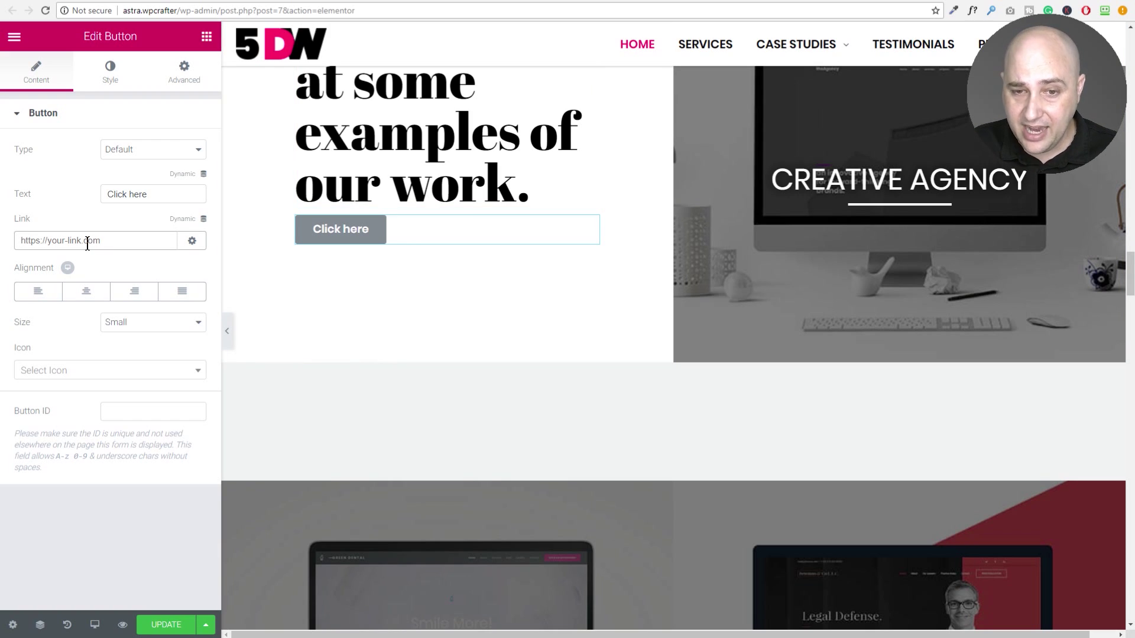
type("home")
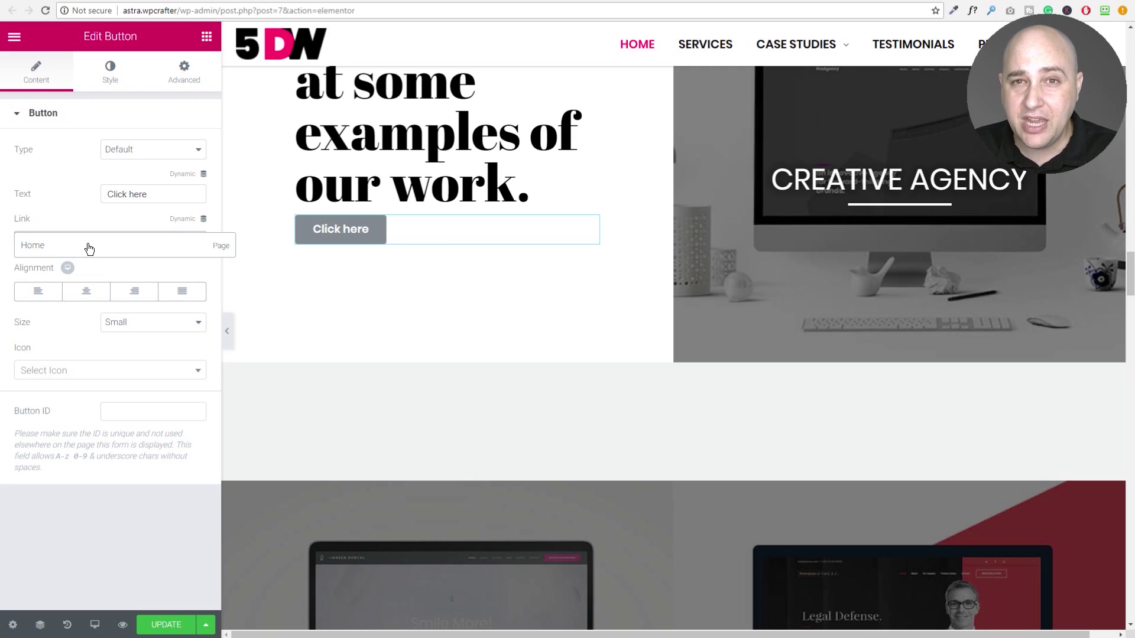
left_click(120, 252)
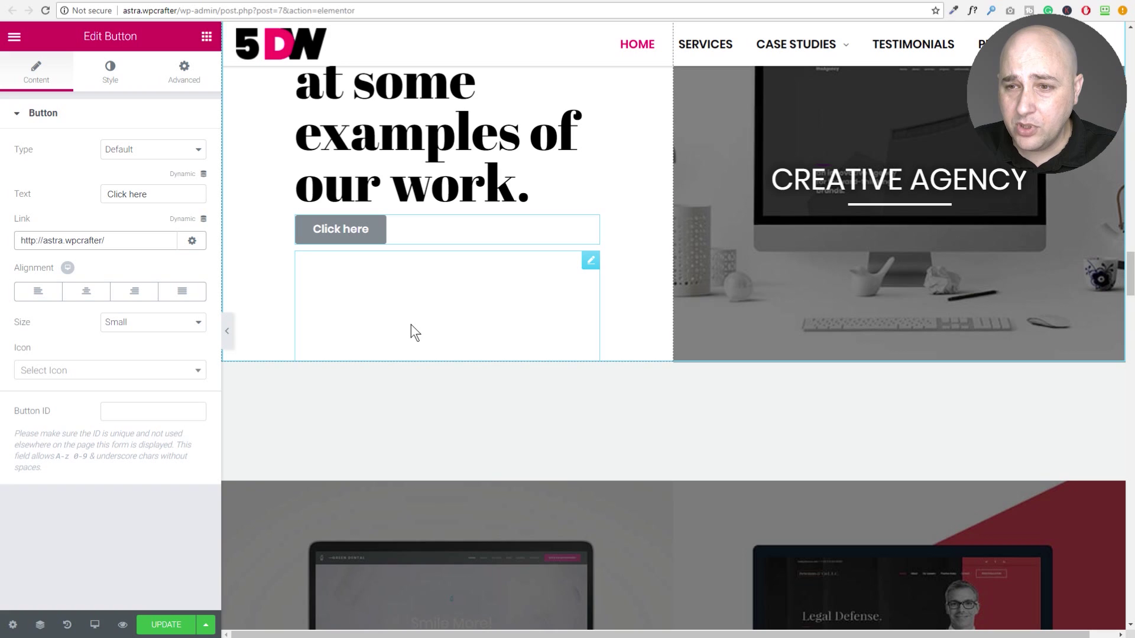
Examine the actions offered for the column that contains the new button.
scroll(508, 311, "up", 6)
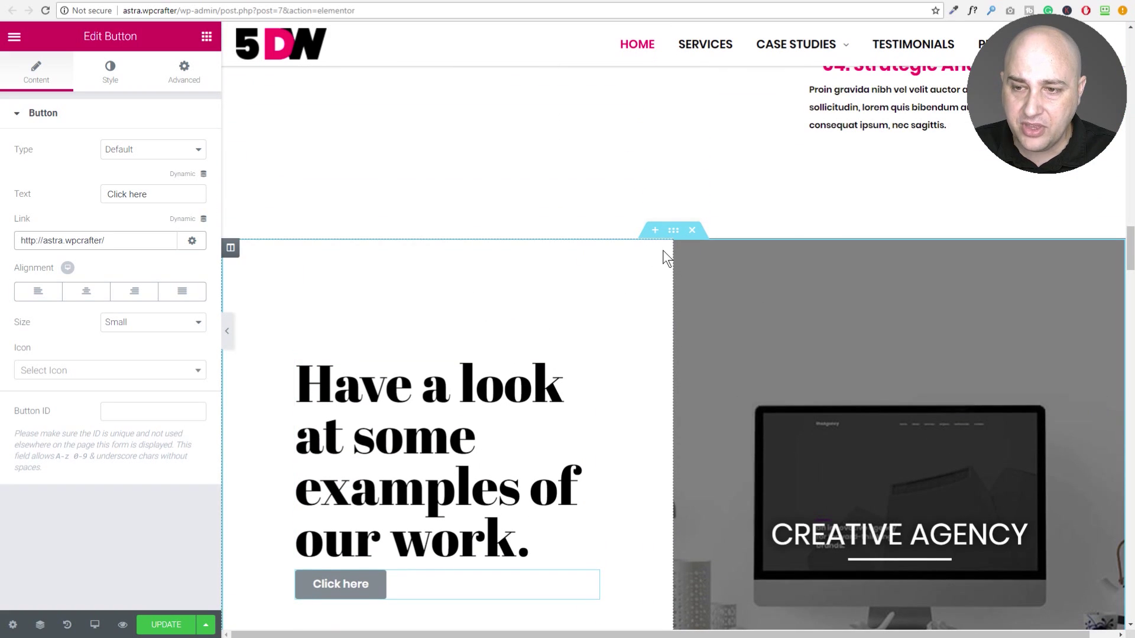
right_click(231, 251)
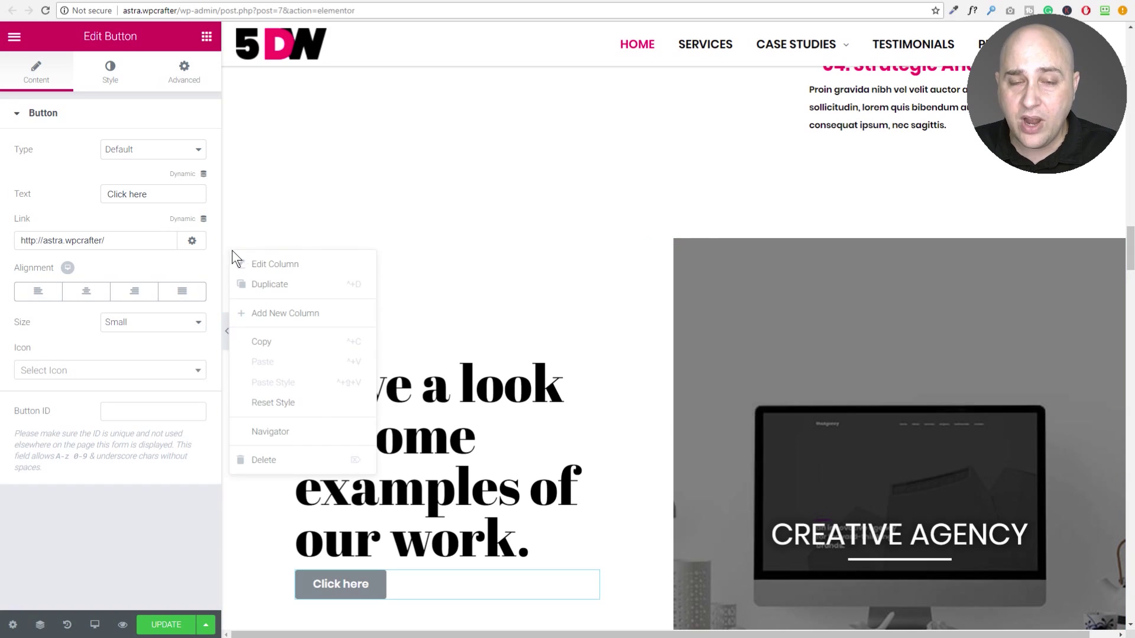
left_click(616, 273)
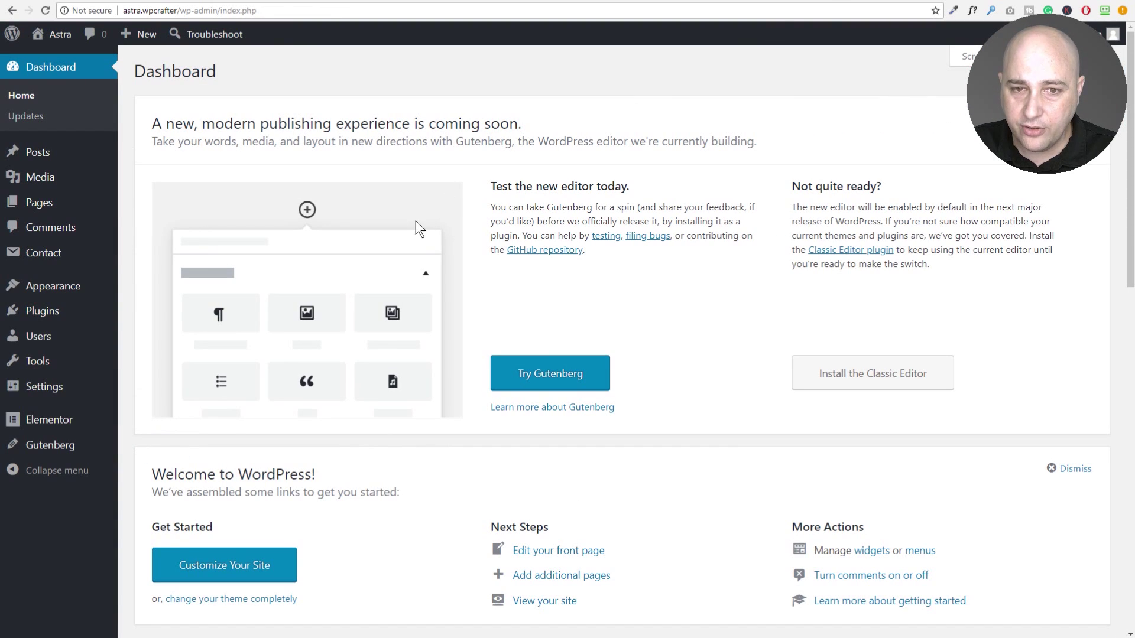
In Elementor's advanced settings on the WordPress dashboard, set Editing Handles to Show and save the changes.
mouse_move(49, 424)
left_click(144, 442)
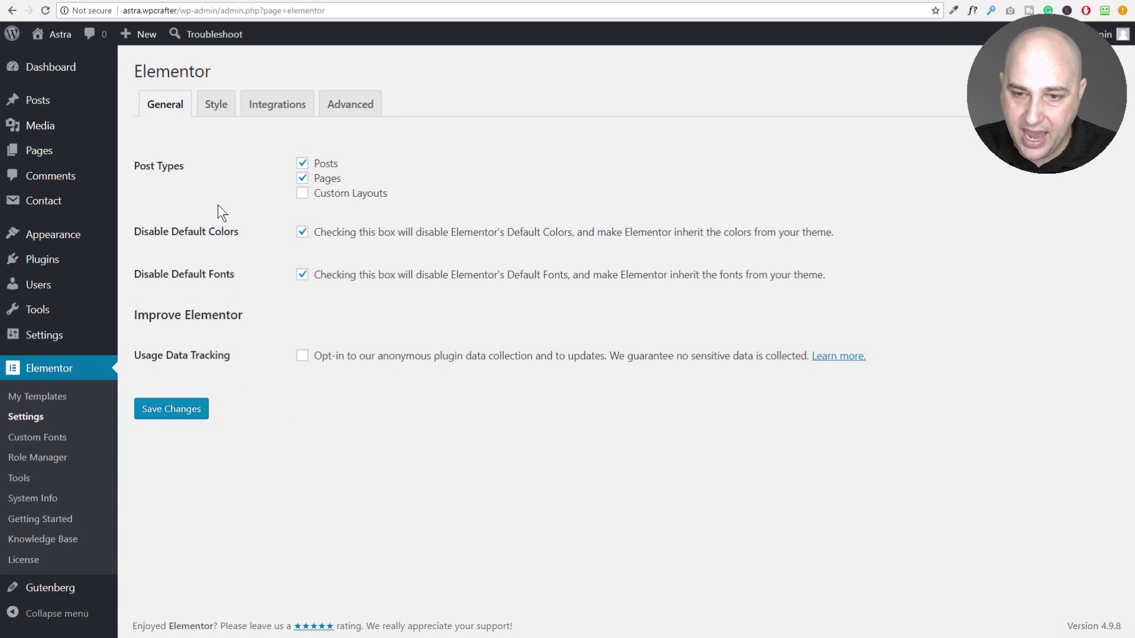
left_click(346, 105)
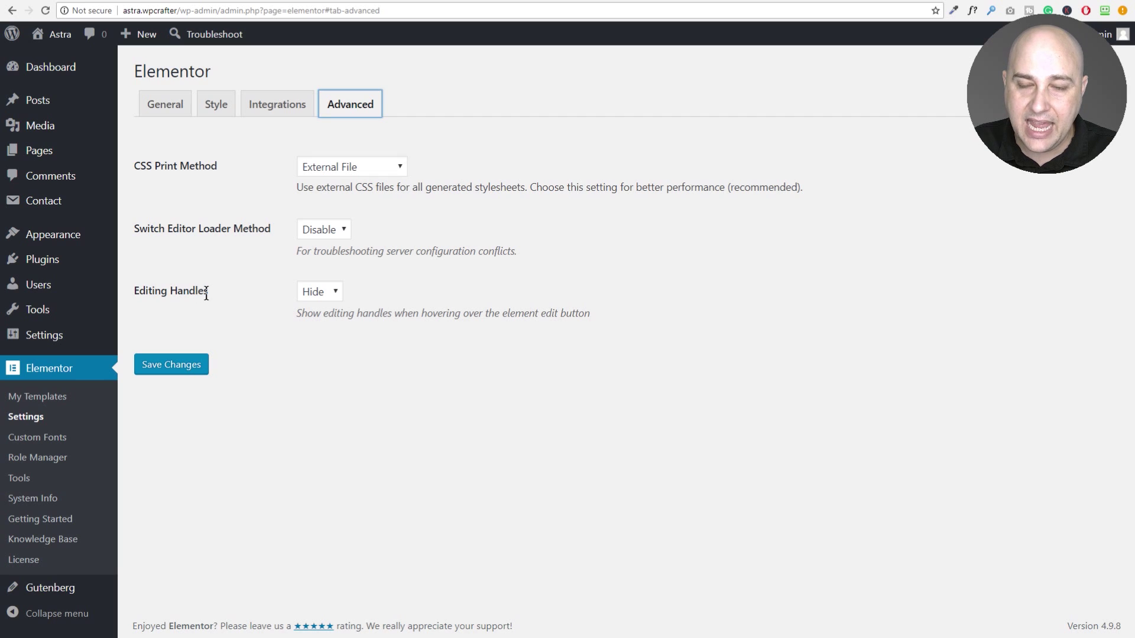
left_click(307, 293)
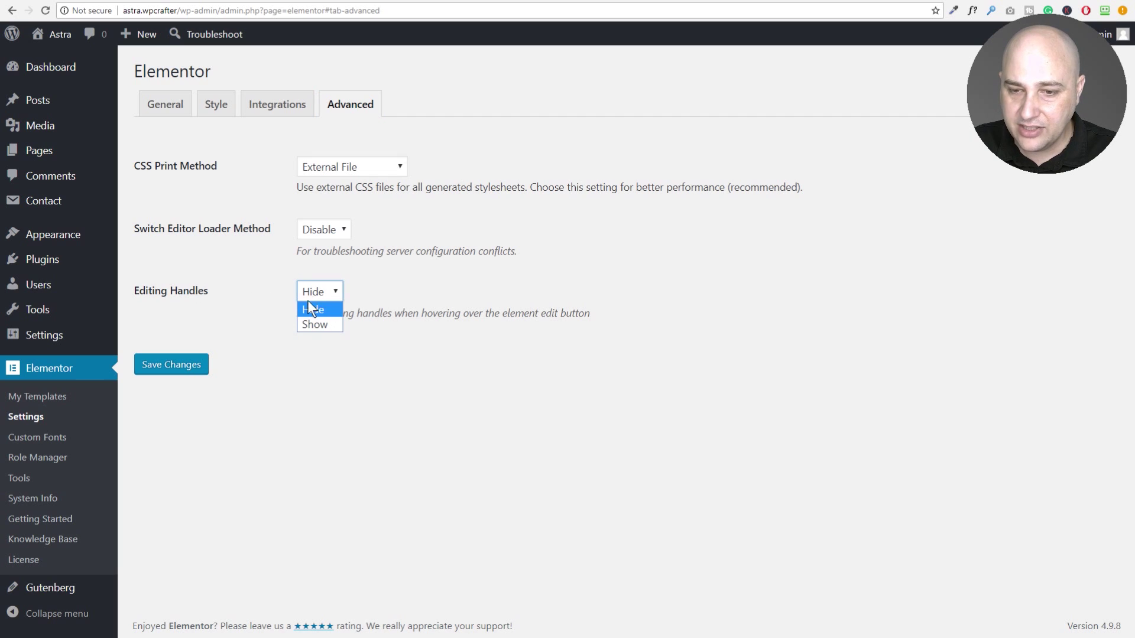
left_click(311, 321)
left_click(184, 365)
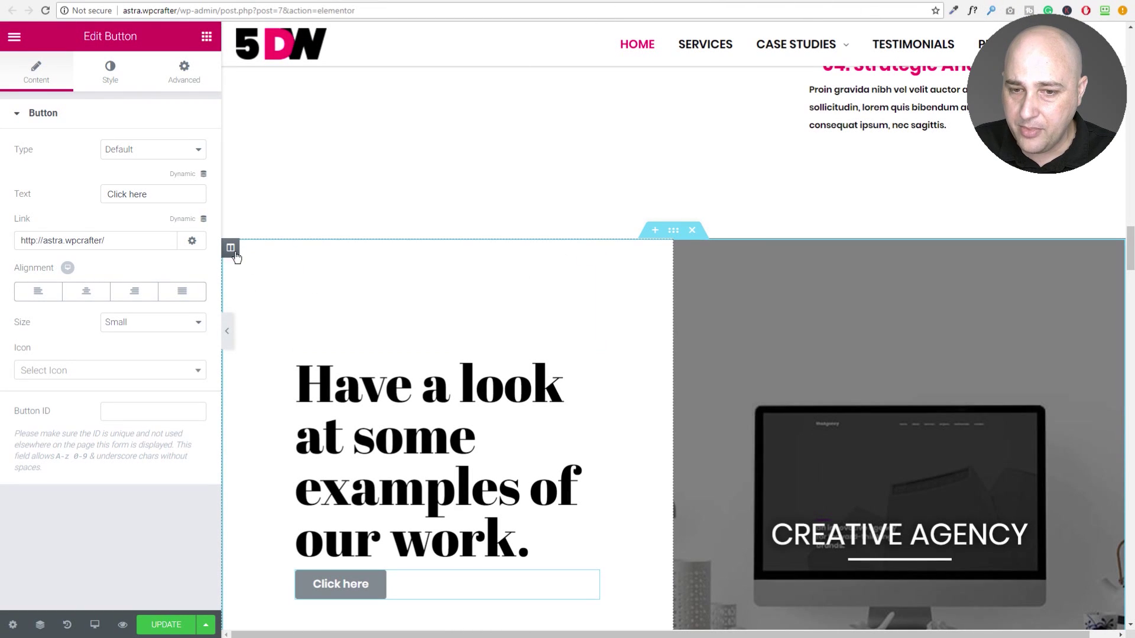
Return to the page's Elementor editor and reload it to apply the Editing Handles setting.
left_click(354, 12)
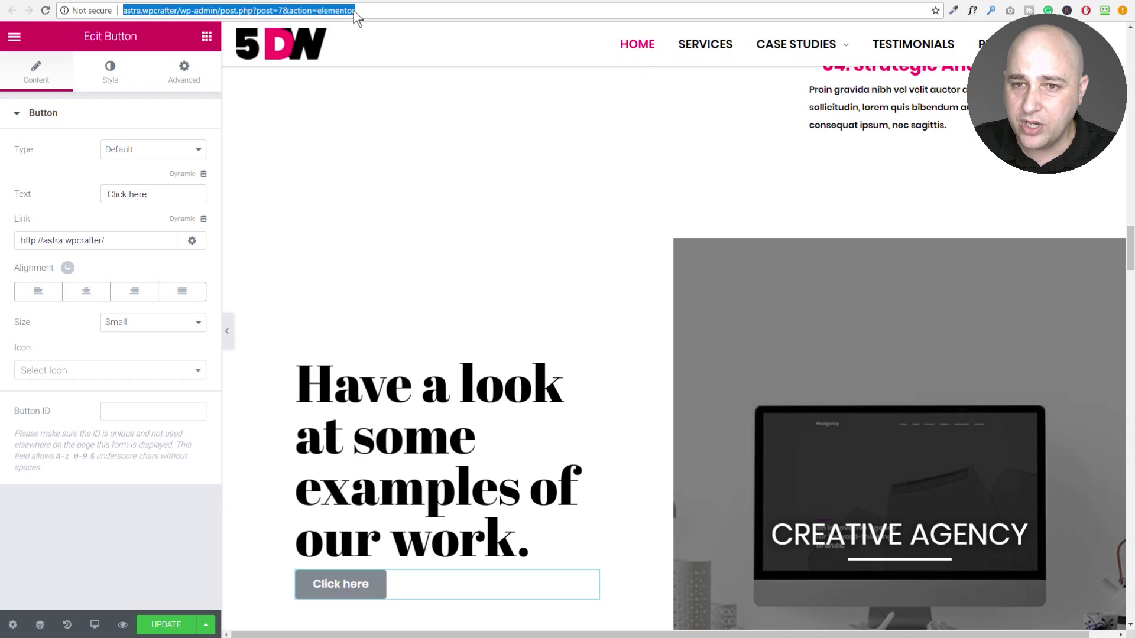
key("Return")
key("Return")
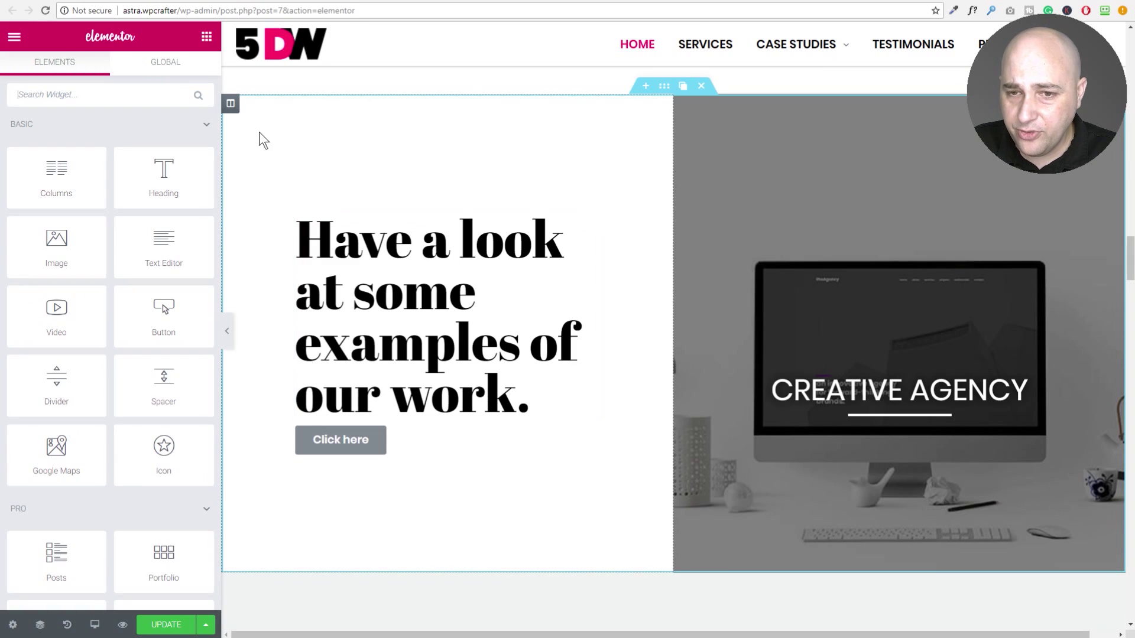
Examine the editing handles of the column, spacer and heading in the "Have a look at some examples of our work" section.
mouse_move(232, 106)
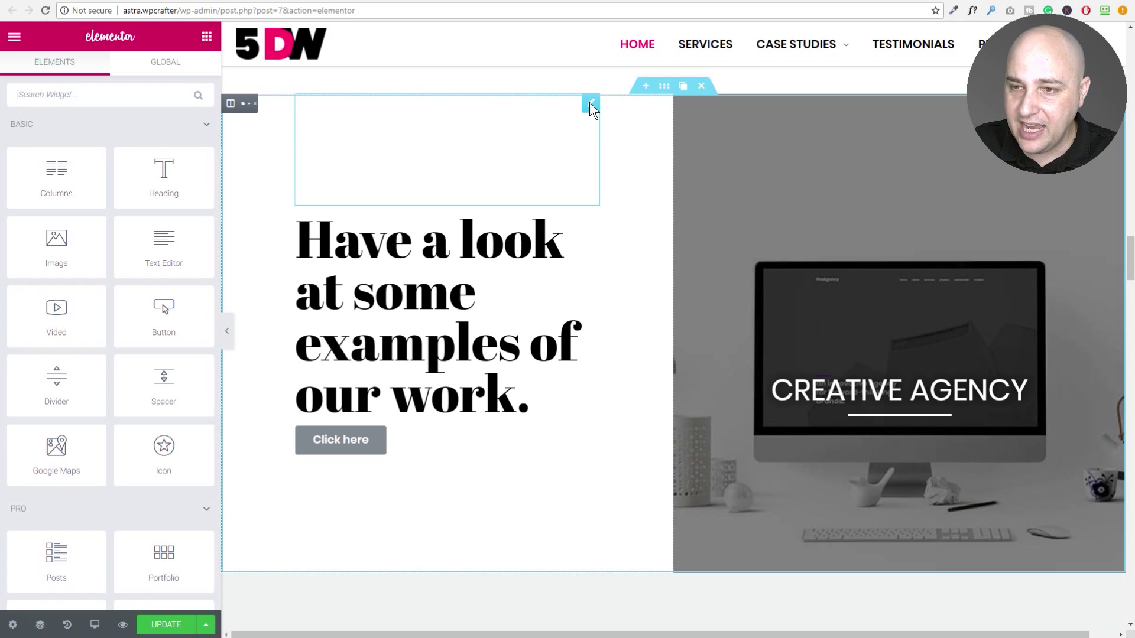
mouse_move(591, 106)
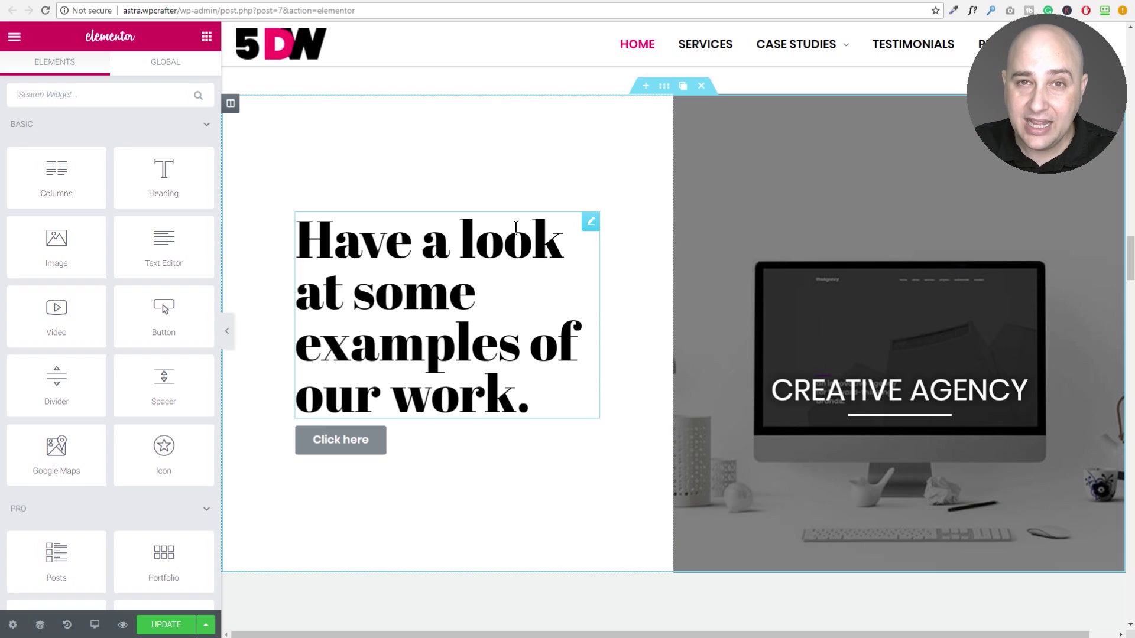
right_click(584, 220)
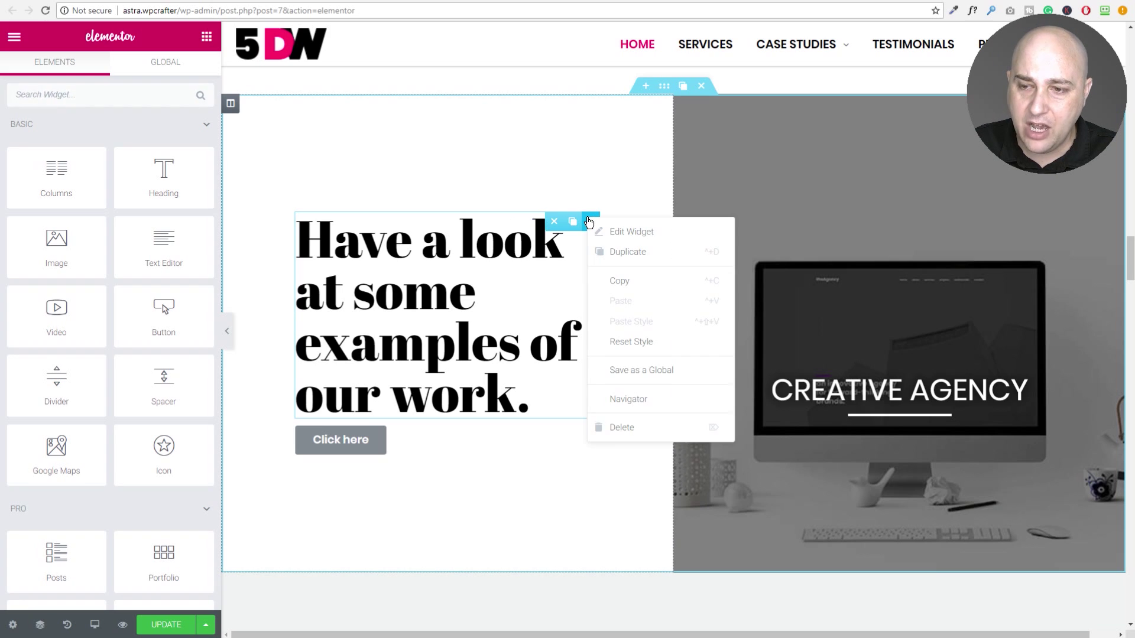
left_click(471, 170)
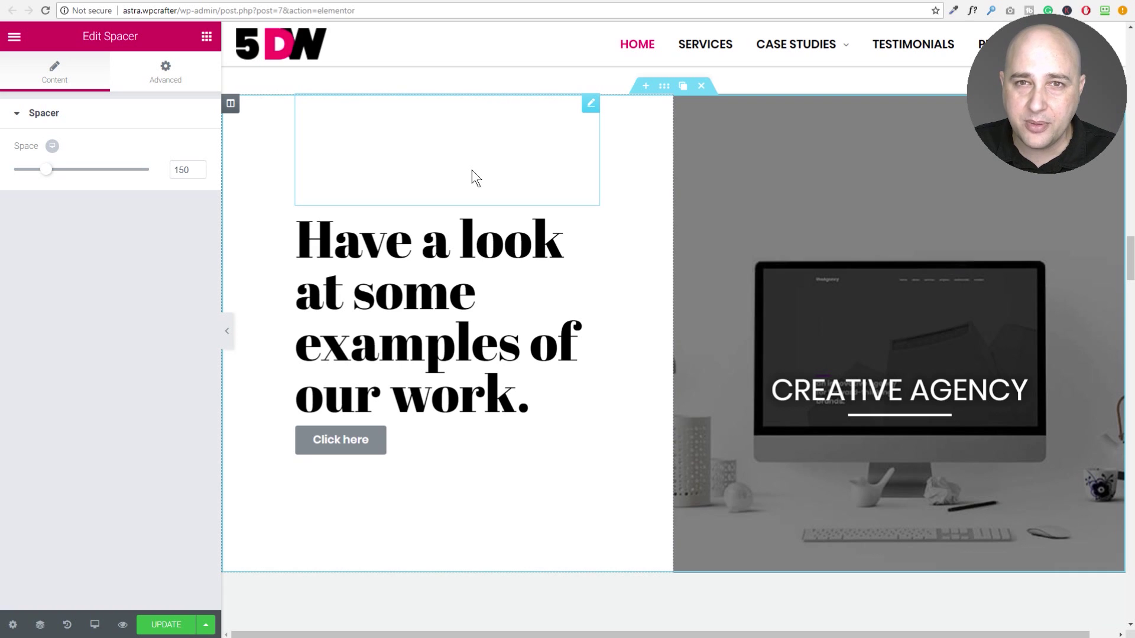
Add an Image widget to the empty column before the "A few words about who we are and our team" heading and open its CSS Filters.
scroll(471, 169, "down", 10)
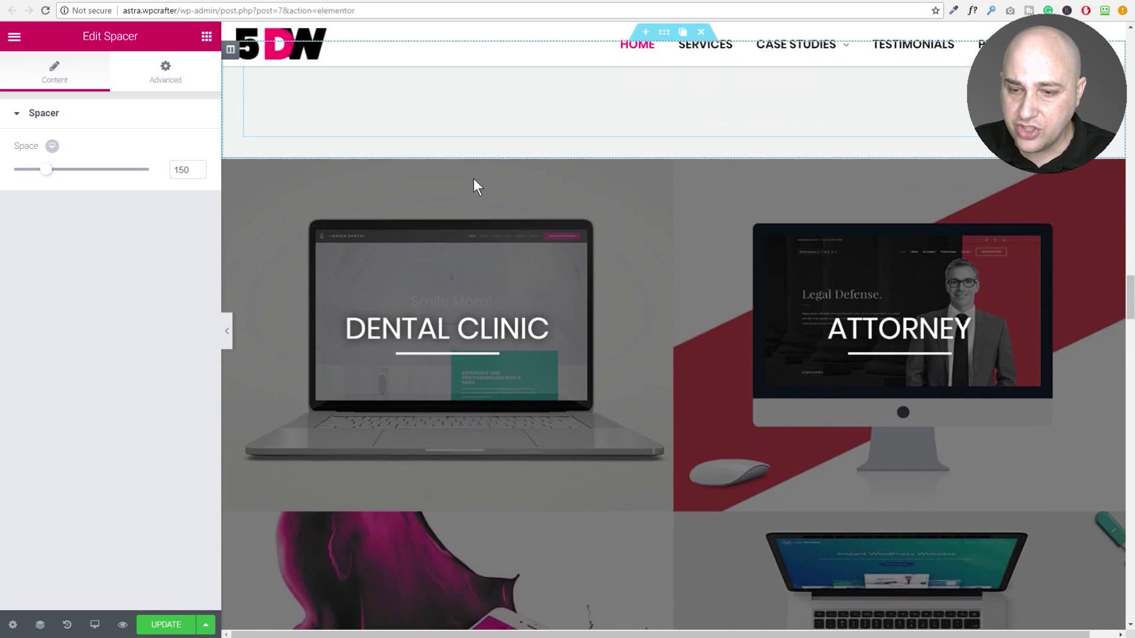
scroll(474, 180, "up", 5)
scroll(474, 179, "down", 10)
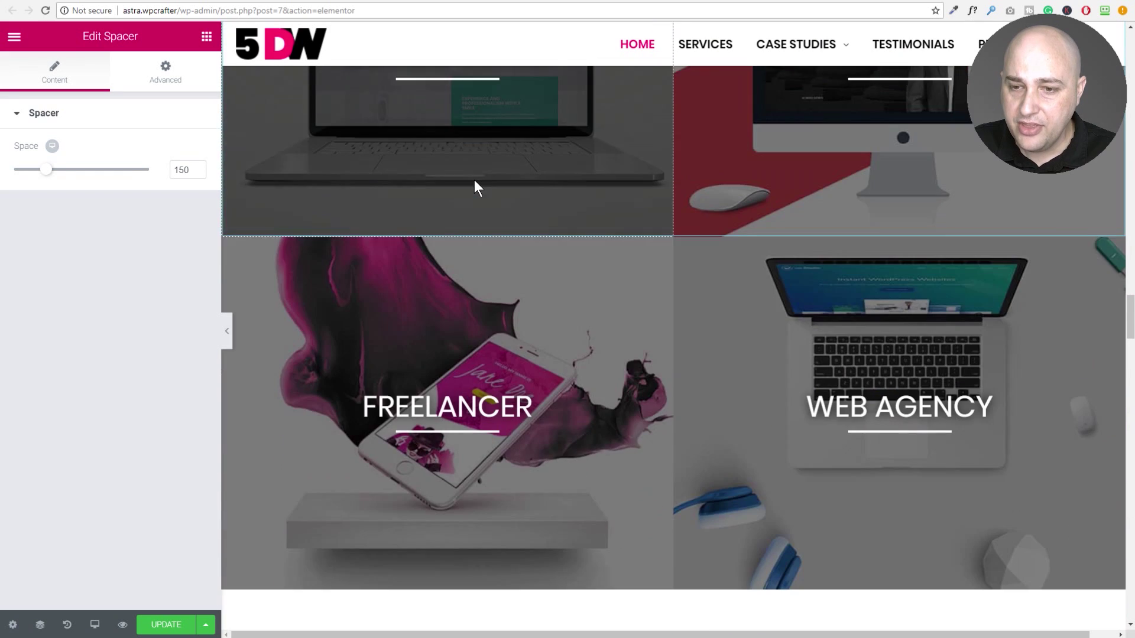
scroll(474, 180, "down", 10)
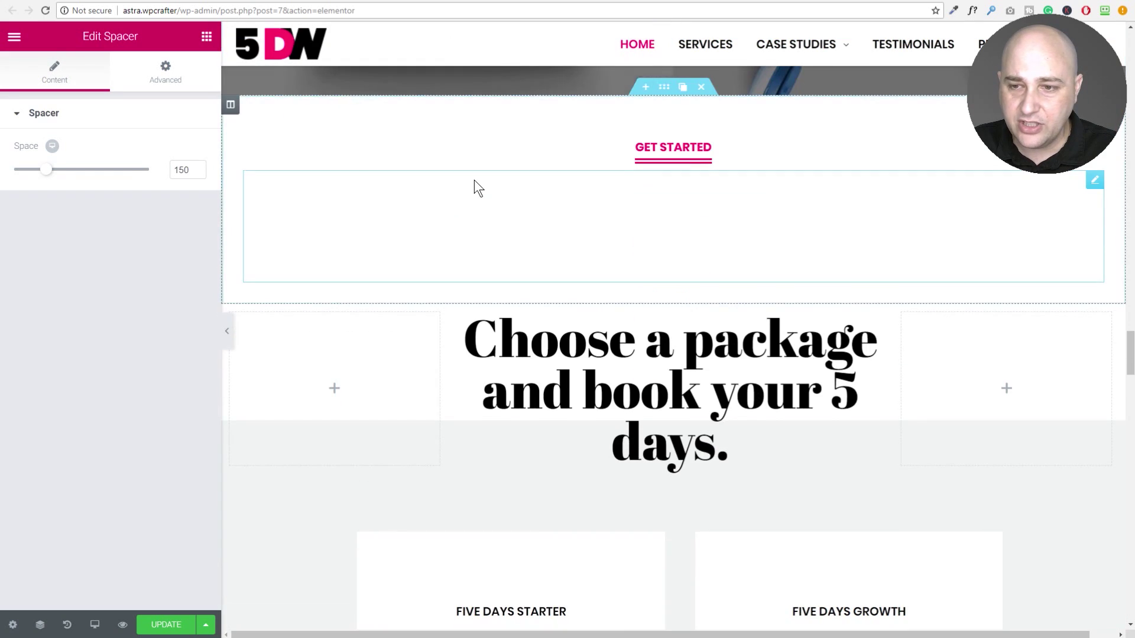
scroll(474, 180, "down", 20)
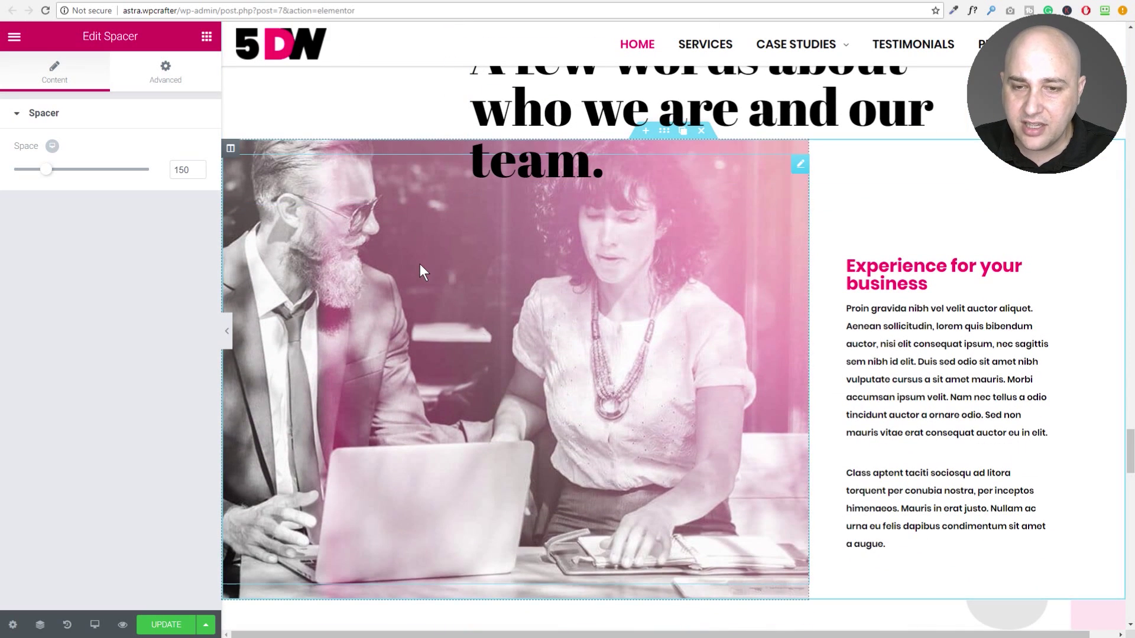
scroll(421, 262, "up", 4)
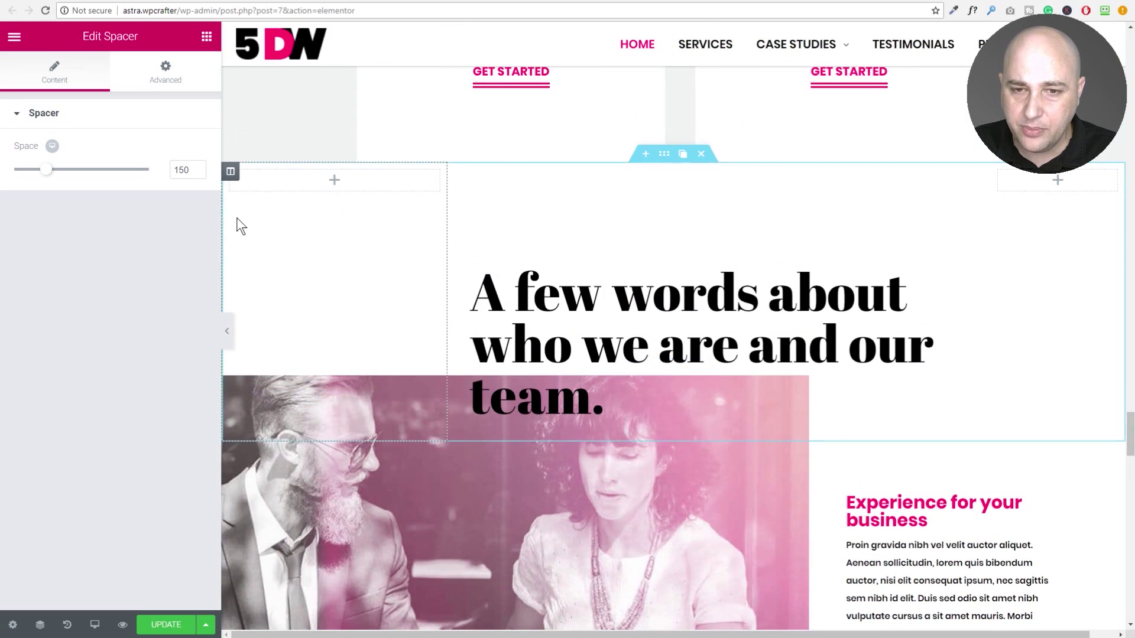
left_click(206, 39)
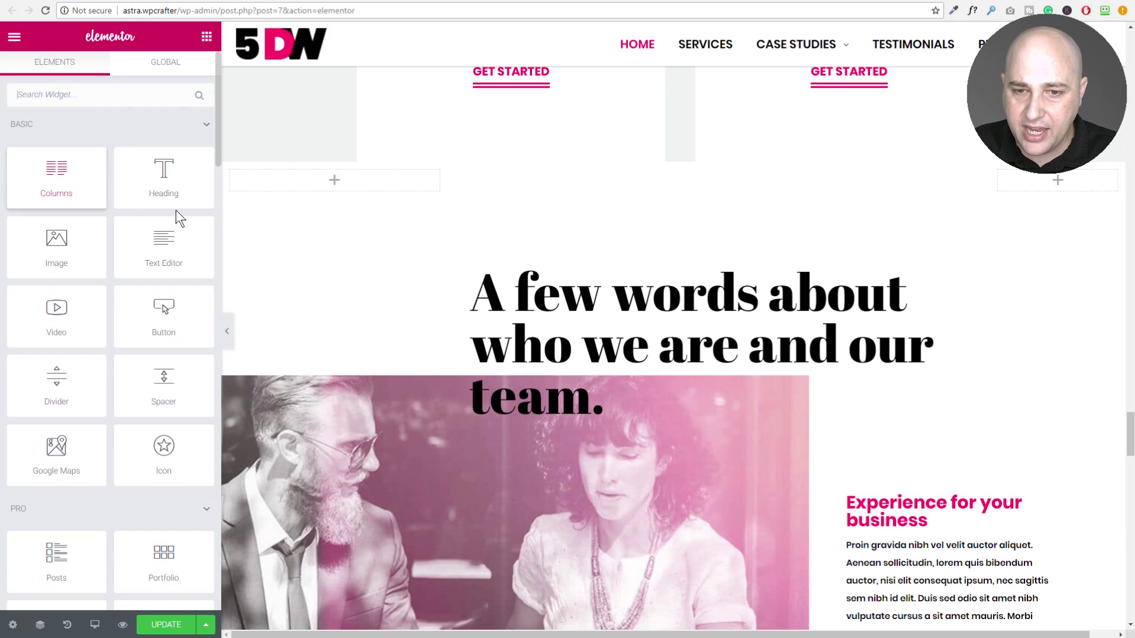
left_click_drag(56, 244, 383, 186)
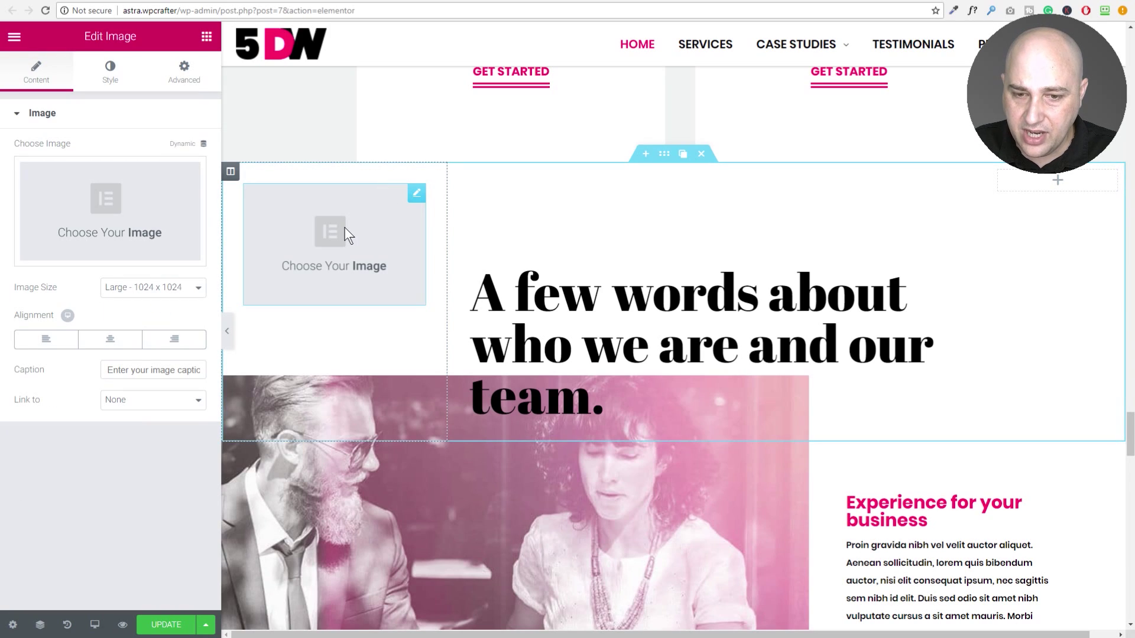
left_click(108, 76)
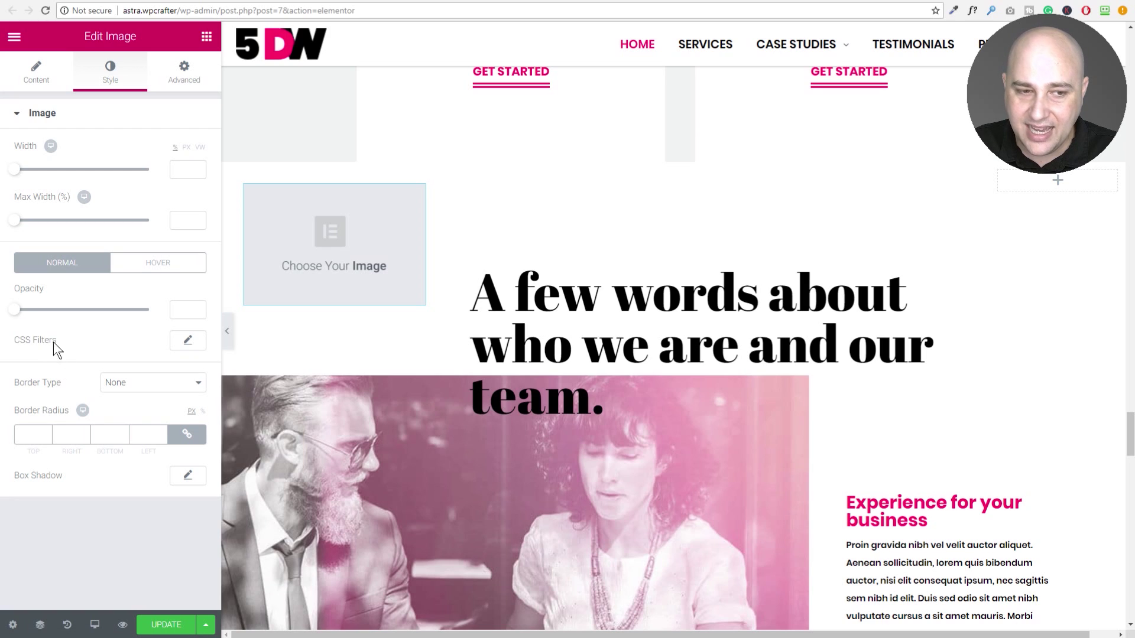
left_click(187, 342)
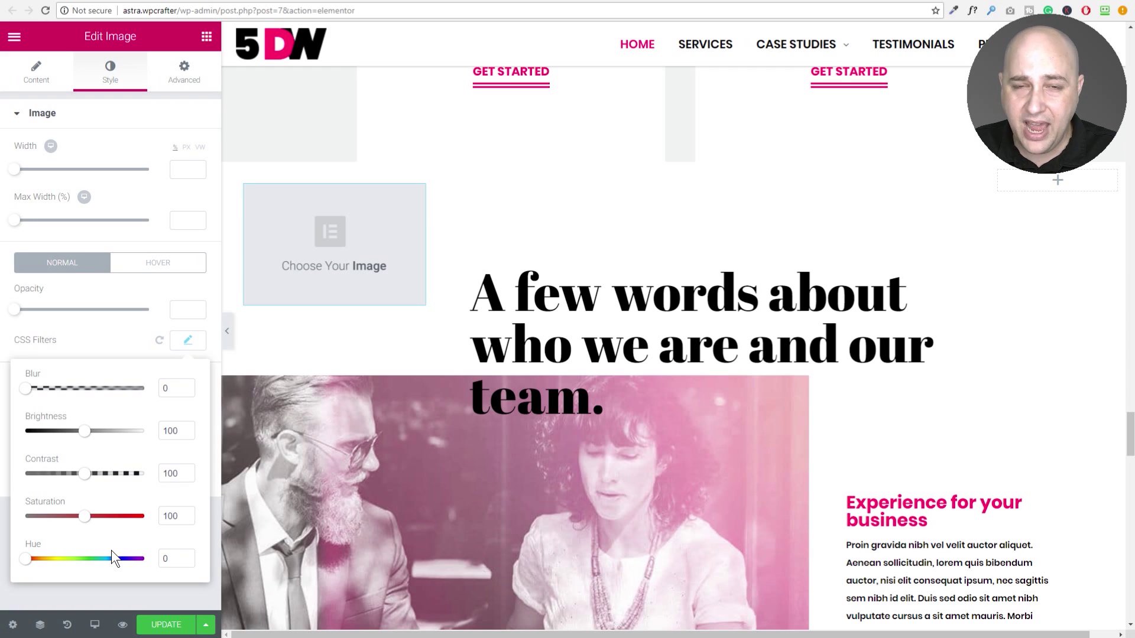
Examine the responsive settings of the pricing section, including the column reversal options for tablet and mobile.
scroll(471, 321, "up", 5)
scroll(471, 320, "up", 10)
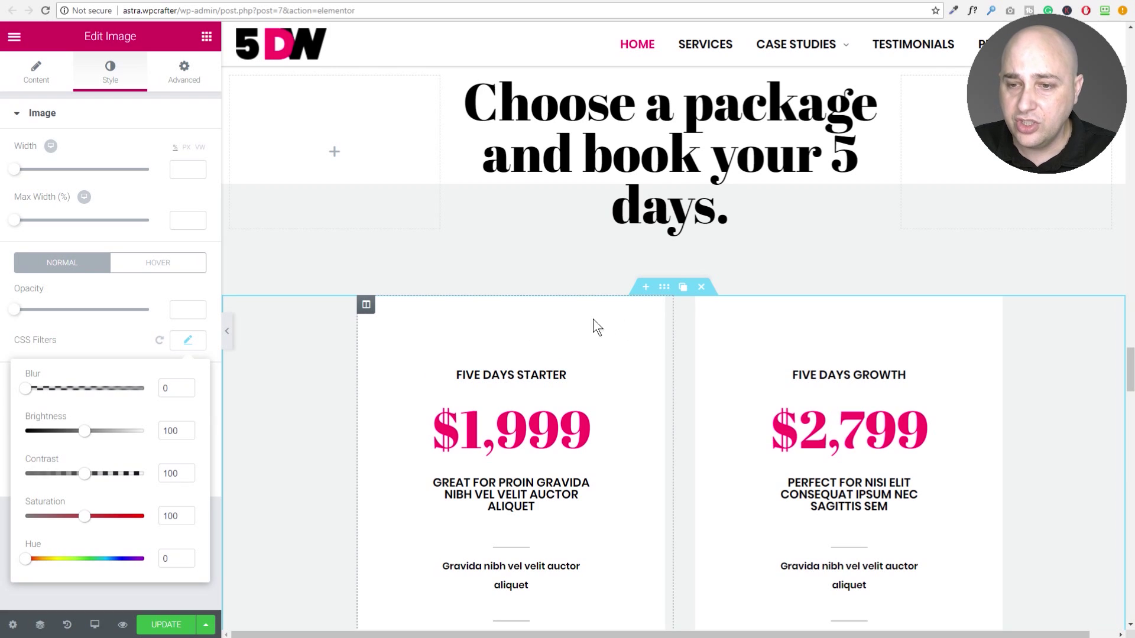
left_click(664, 288)
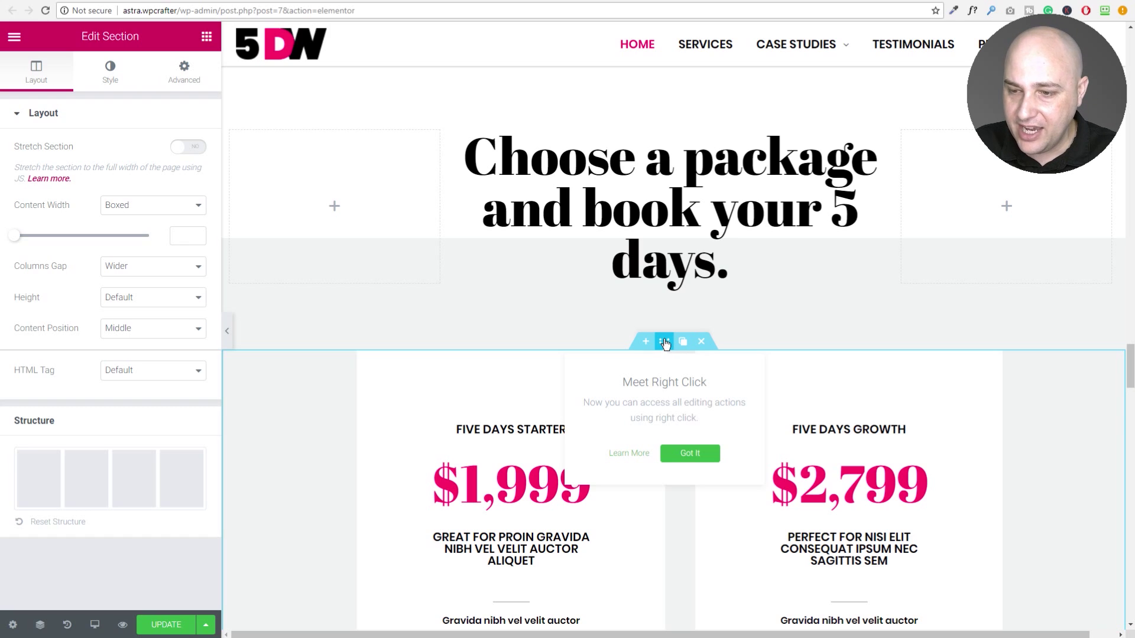
left_click(176, 80)
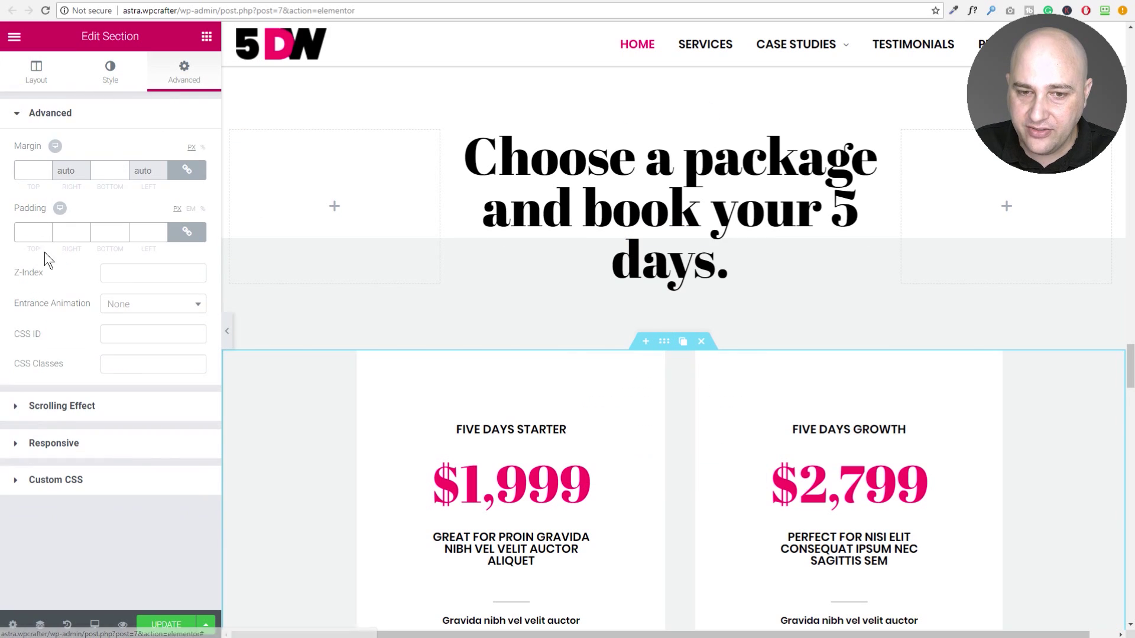
left_click(52, 444)
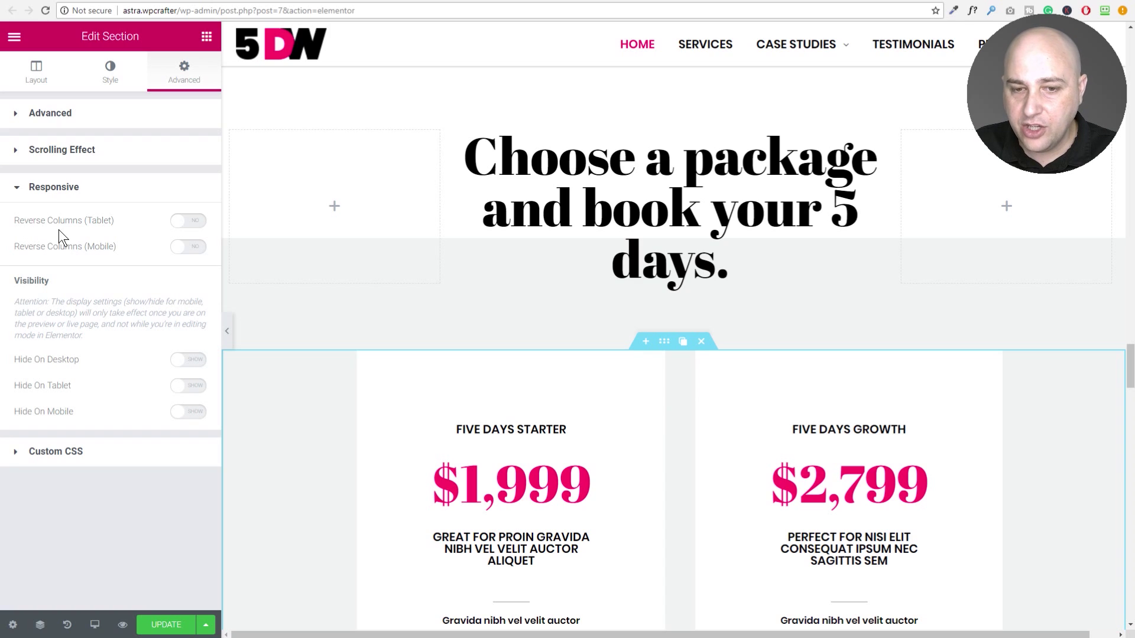
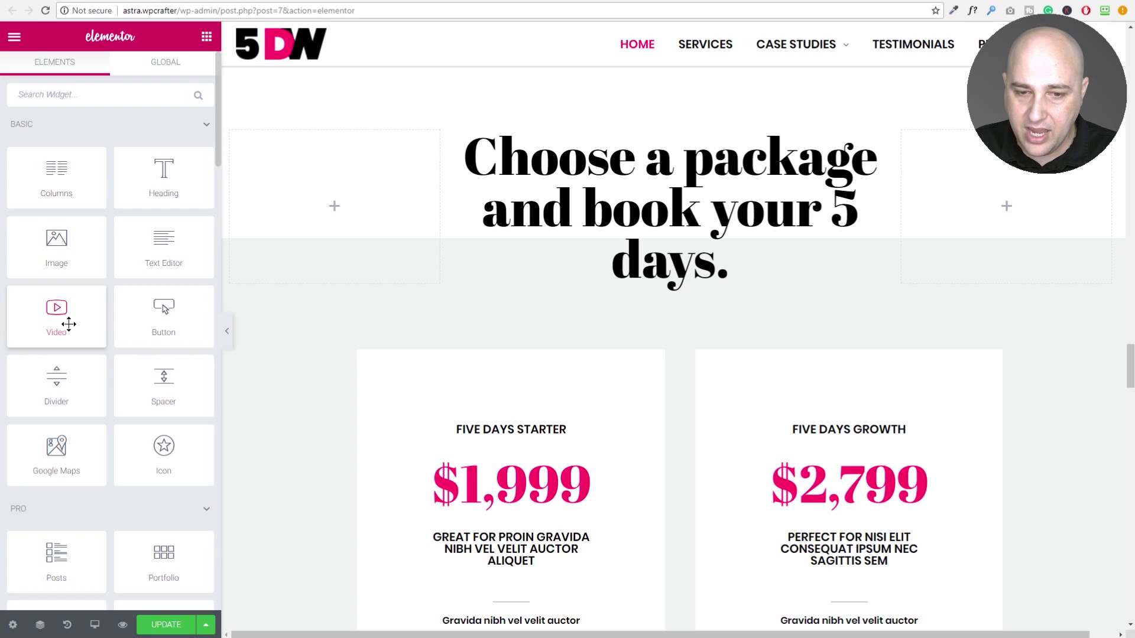
left_click_drag(66, 317, 668, 339)
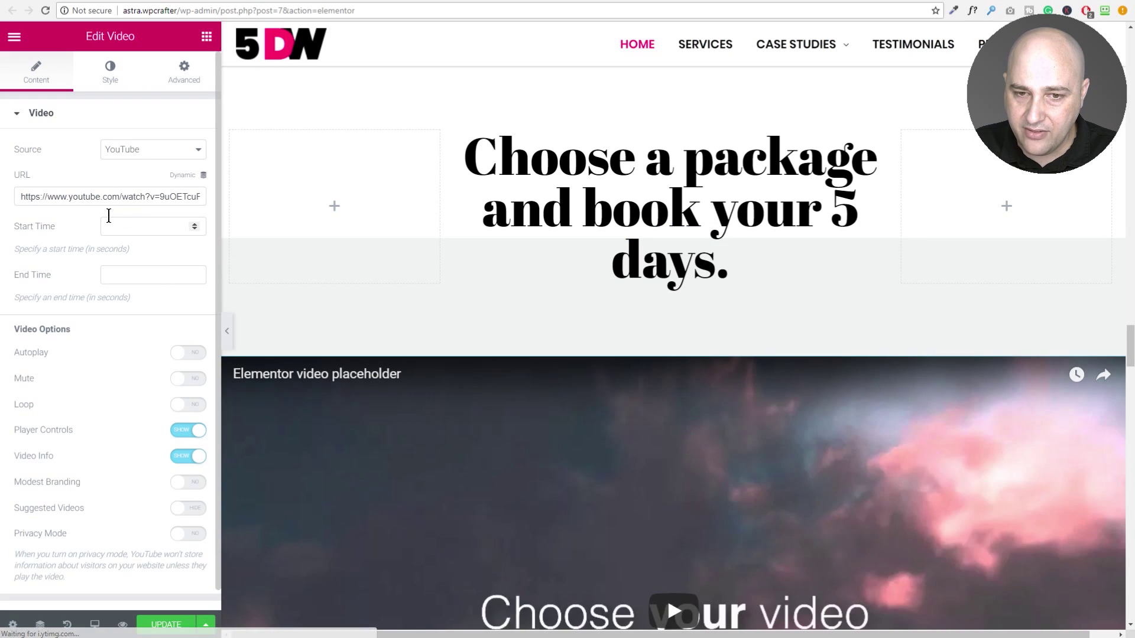
left_click(84, 201)
double_click(83, 199)
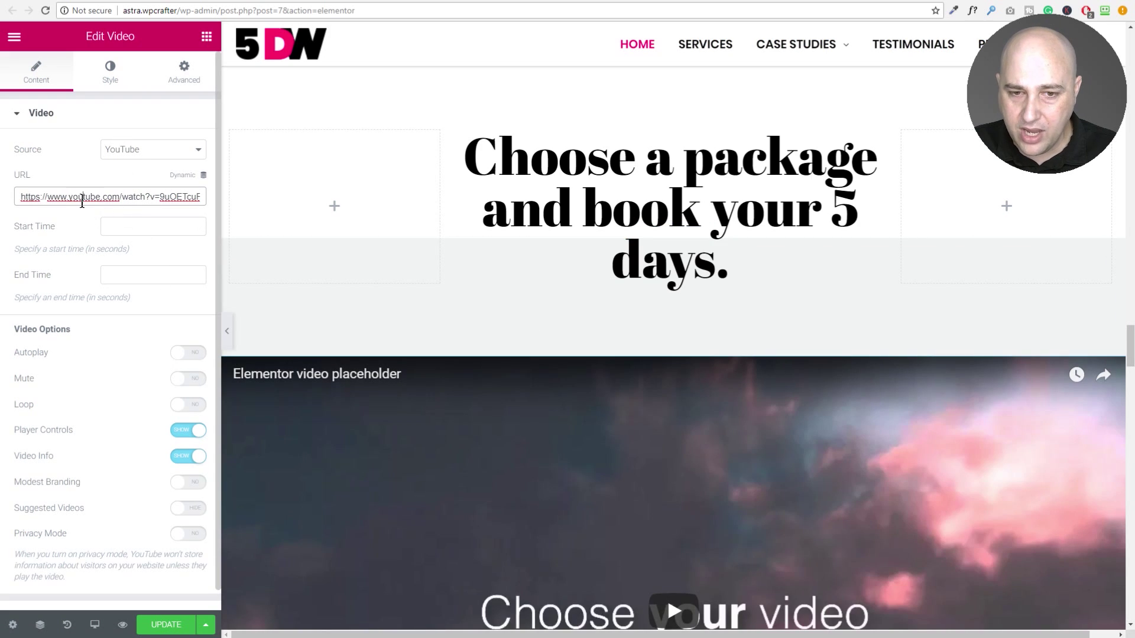
key("ctrl+a")
type("https://www.youtube.com/watch?v=19sA0-PhR4E")
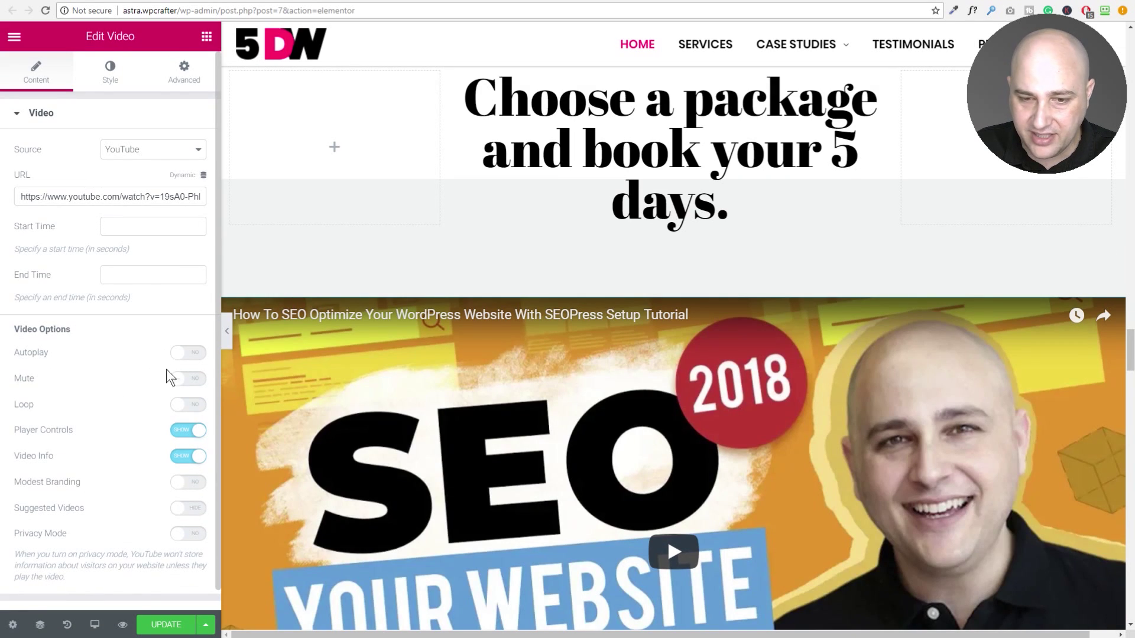
Enable Image Overlay and Lazy Load for the video.
scroll(109, 351, "down", 1)
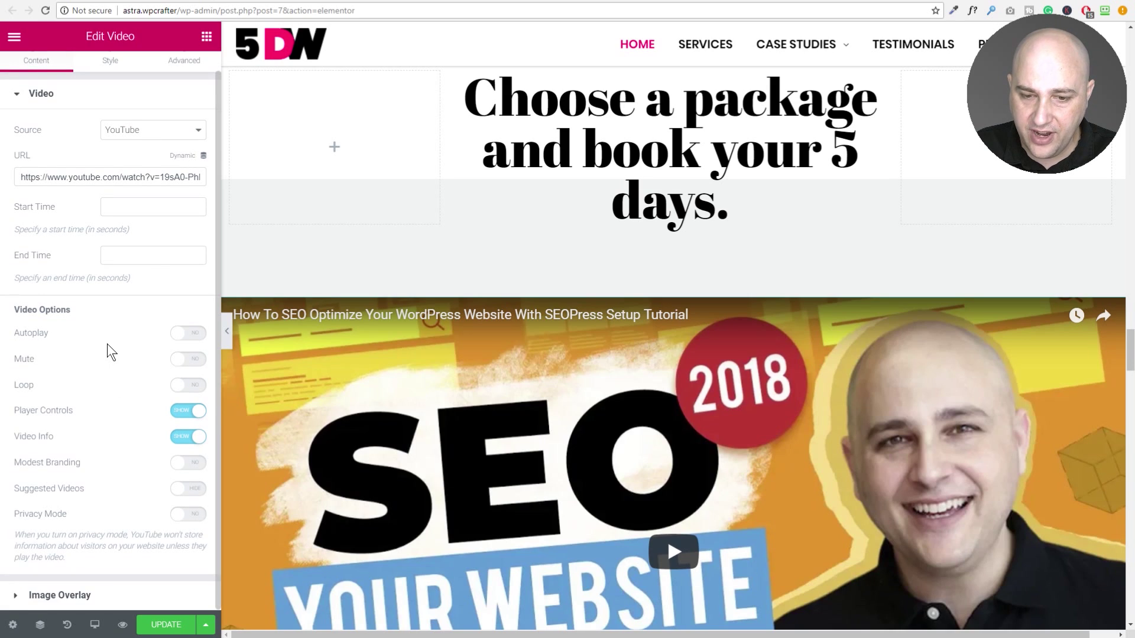
left_click(49, 596)
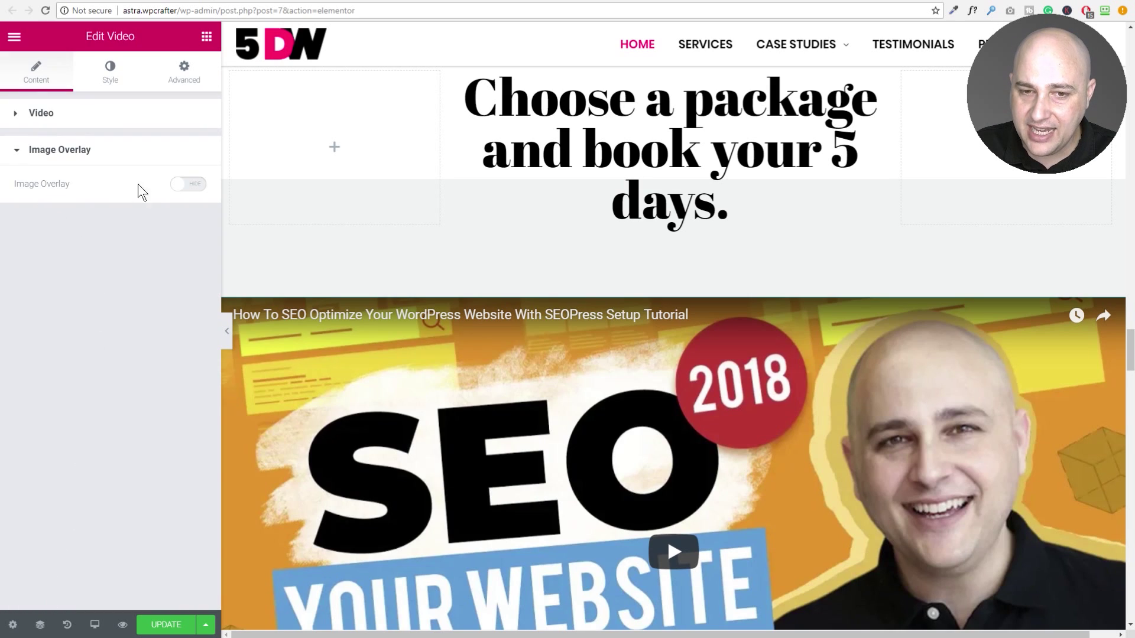
left_click(193, 184)
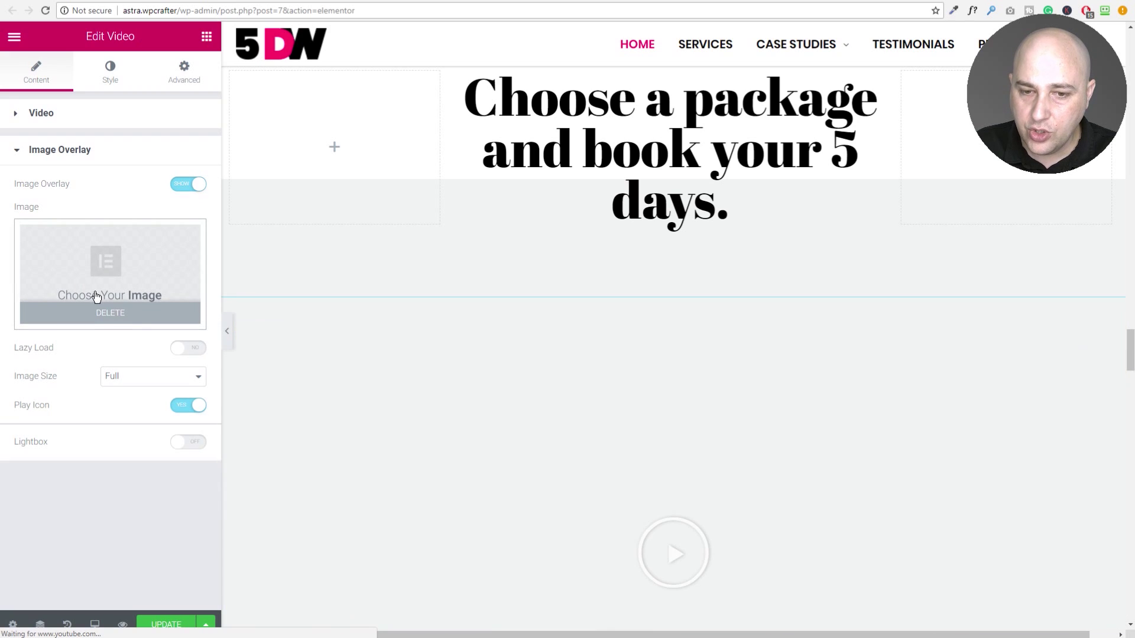
scroll(608, 438, "down", 2)
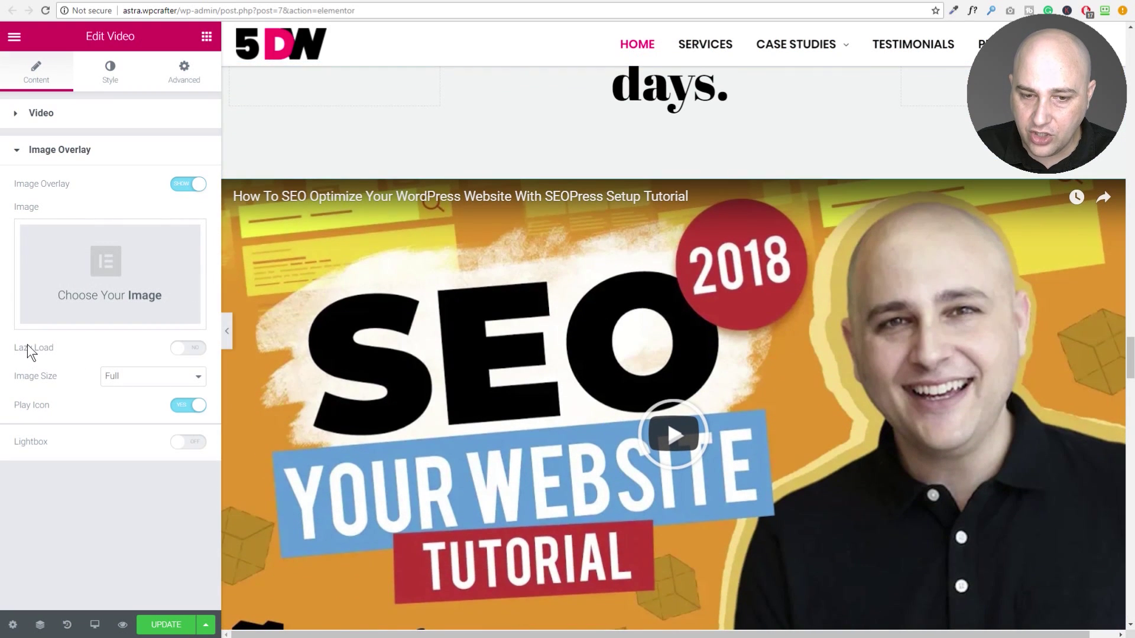
left_click(180, 348)
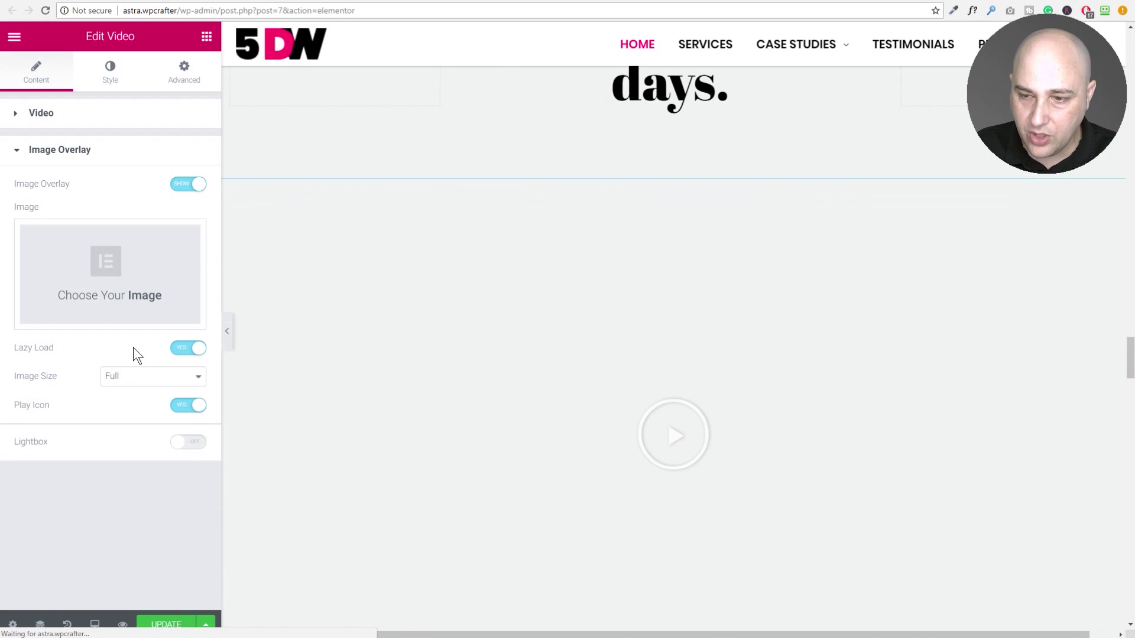
Set 05-image-free-img.jpg from the media library as the video's overlay image.
left_click(111, 281)
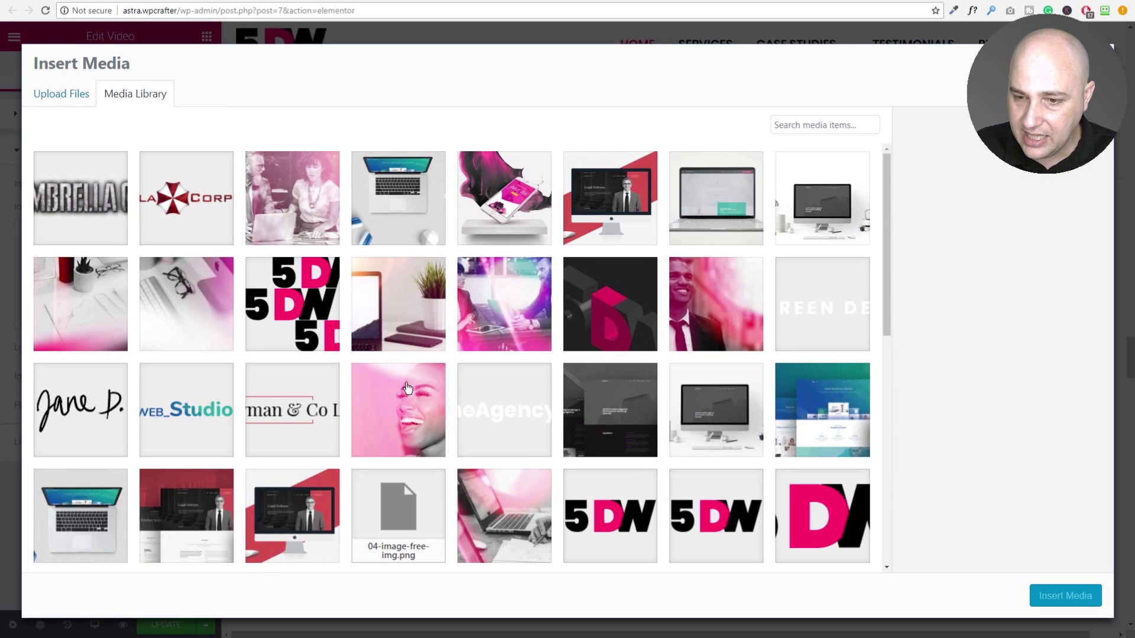
left_click(481, 311)
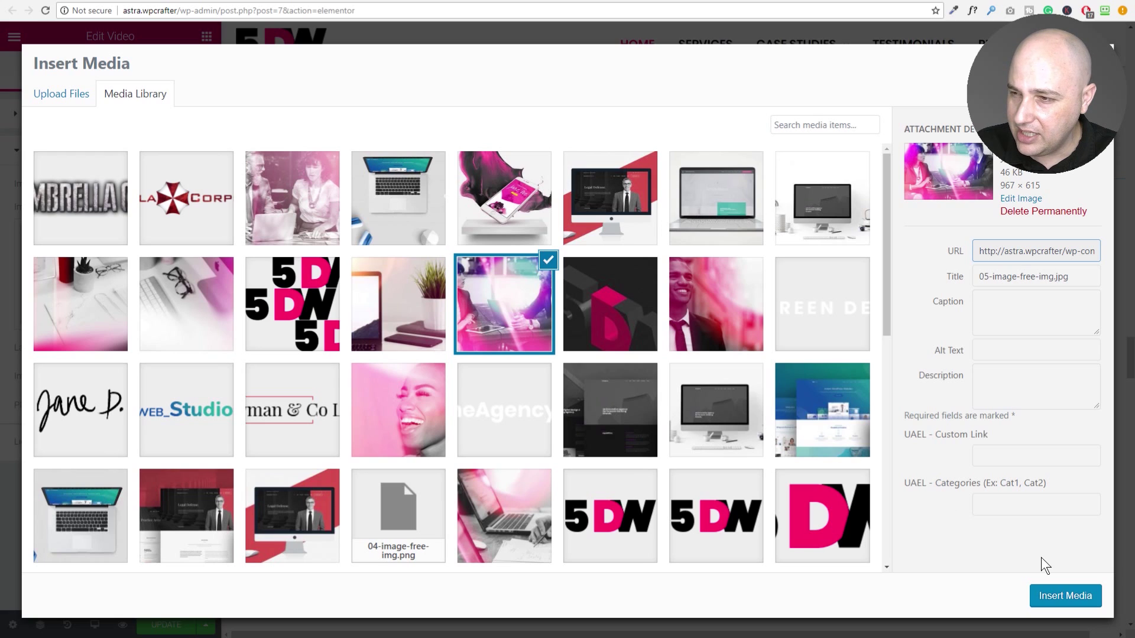
left_click(1052, 595)
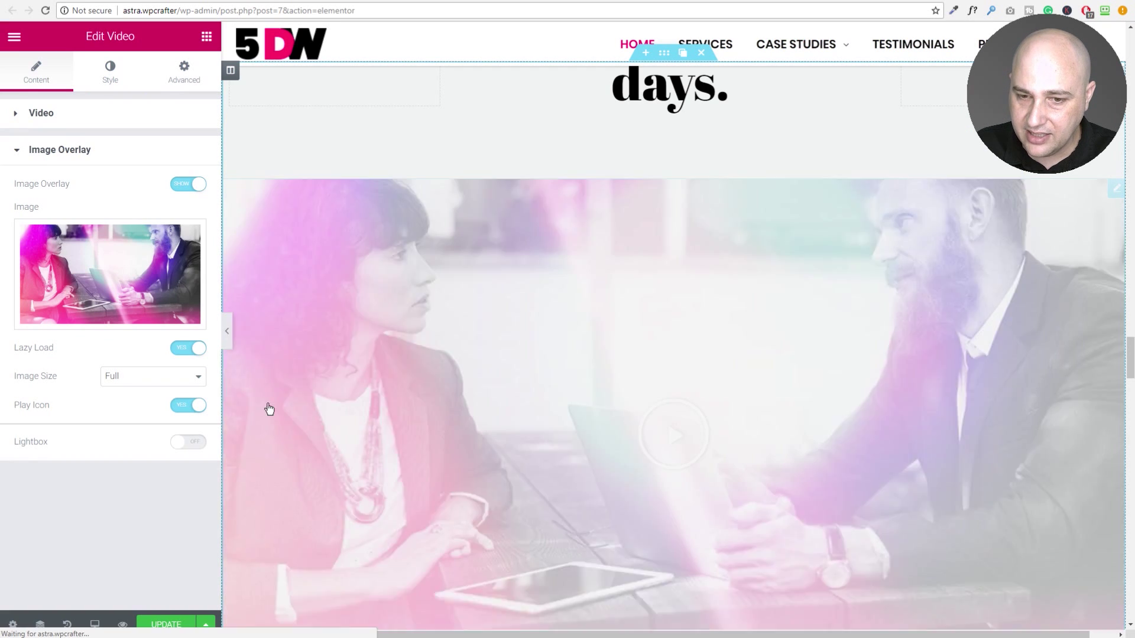